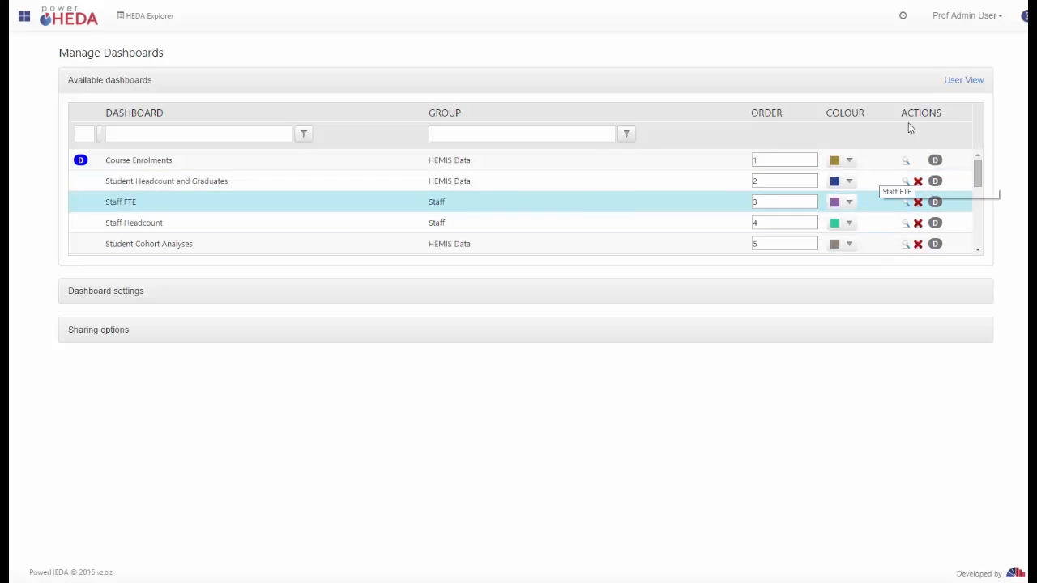
Step: View the available dashboards in User View and Tile View, and return to the Dashboard Manager
{"action": "left_click", "coordinate": [963, 82]}
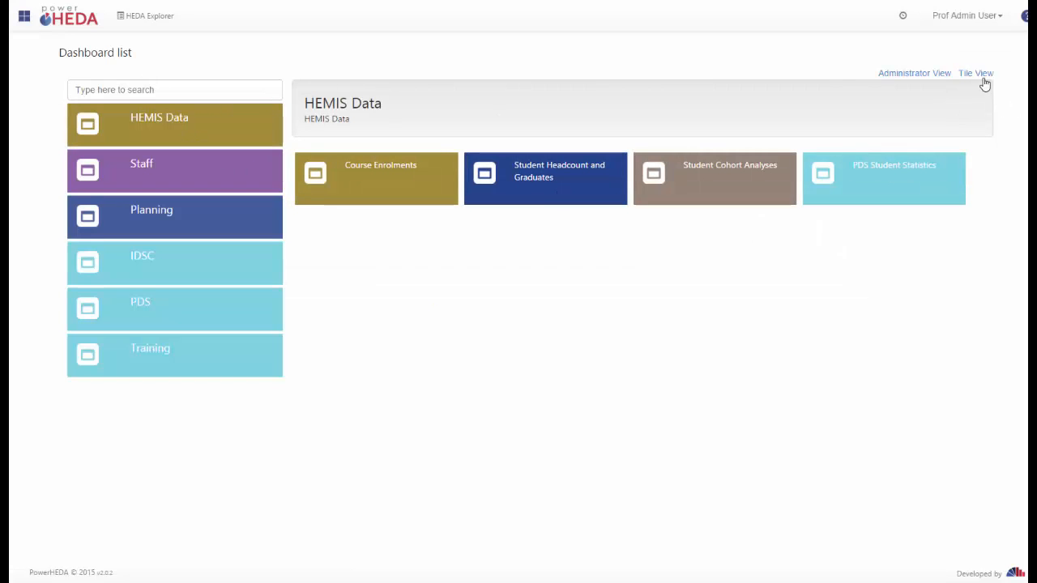
{"action": "left_click", "coordinate": [983, 80]}
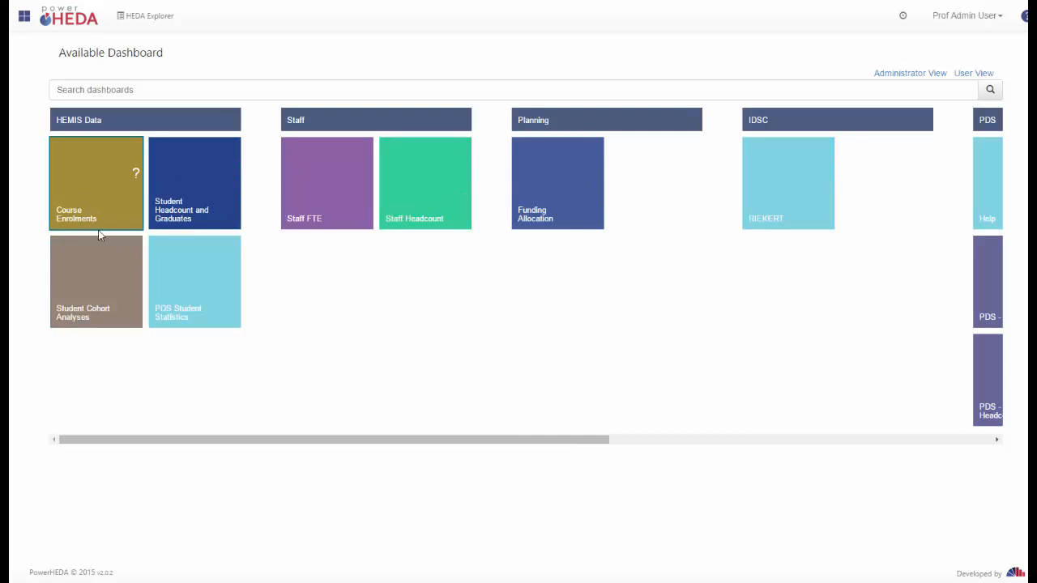
{"action": "left_click", "coordinate": [25, 19]}
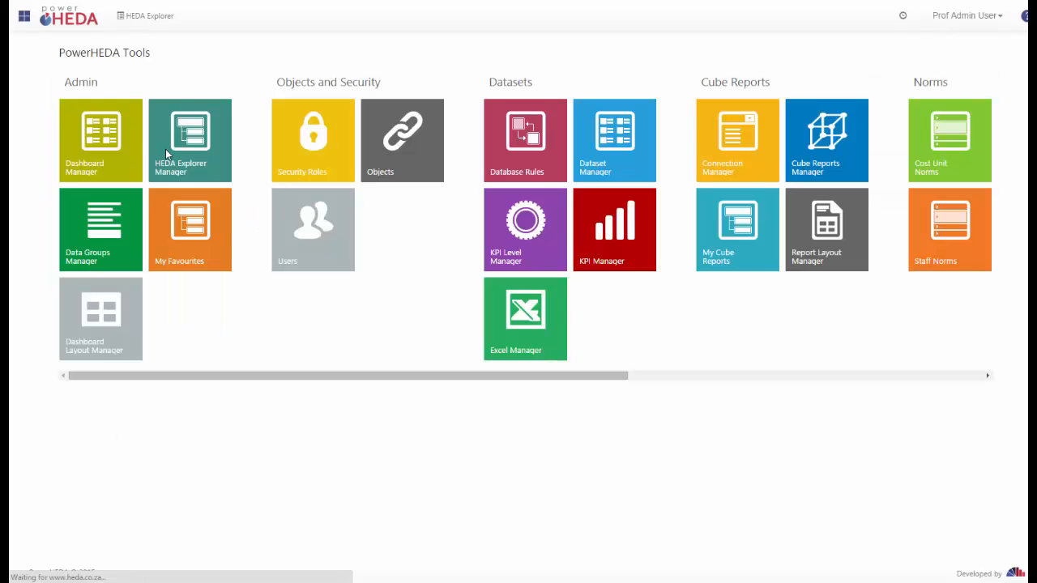
{"action": "left_click", "coordinate": [117, 146]}
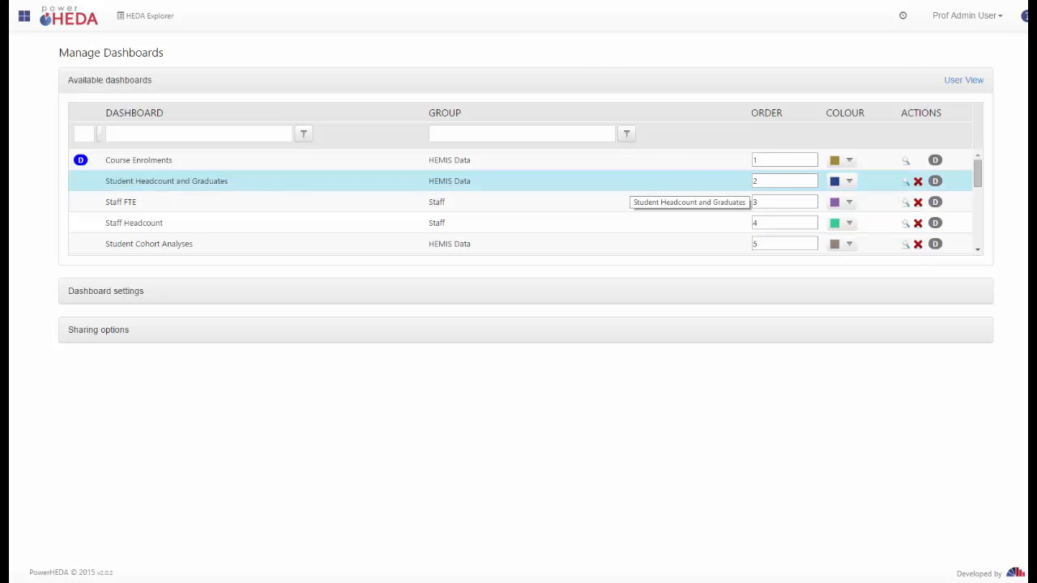
{"action": "left_click", "coordinate": [259, 134]}
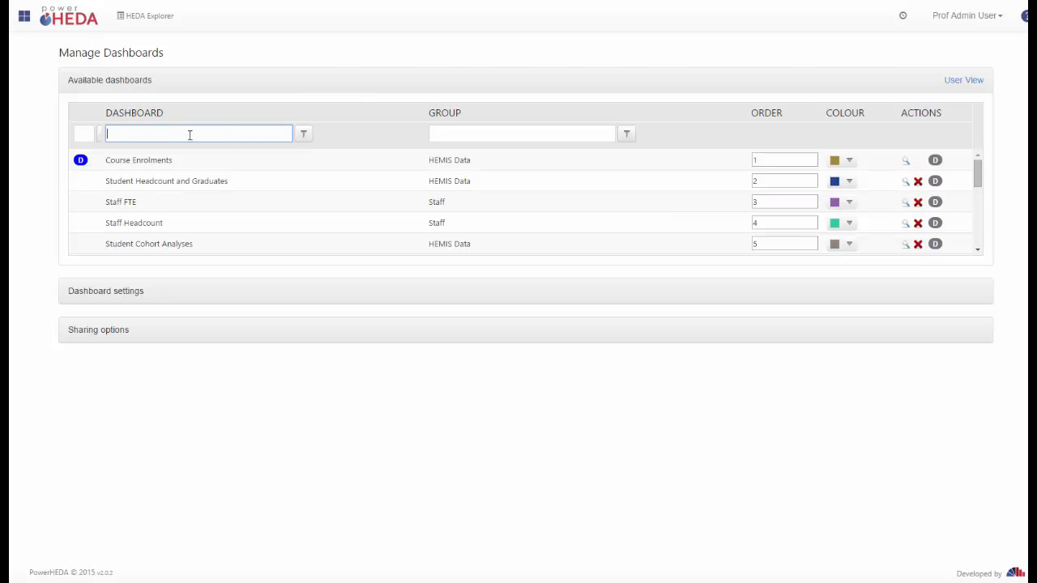
{"action": "left_click", "coordinate": [468, 135]}
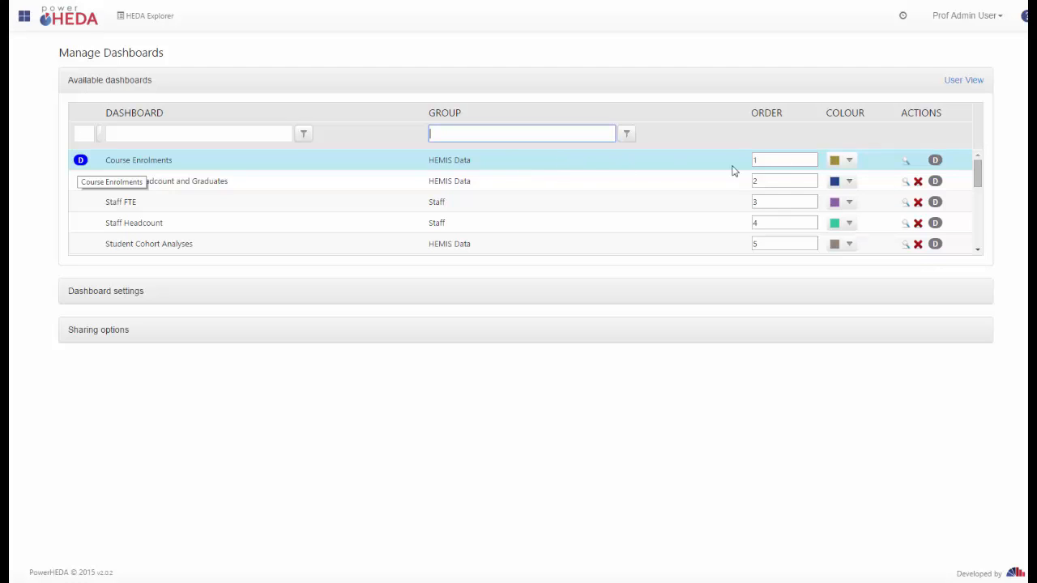
Step: Make Student Headcount and Graduates the default dashboard and change its colour to bright yellow-green
{"action": "left_click", "coordinate": [937, 184]}
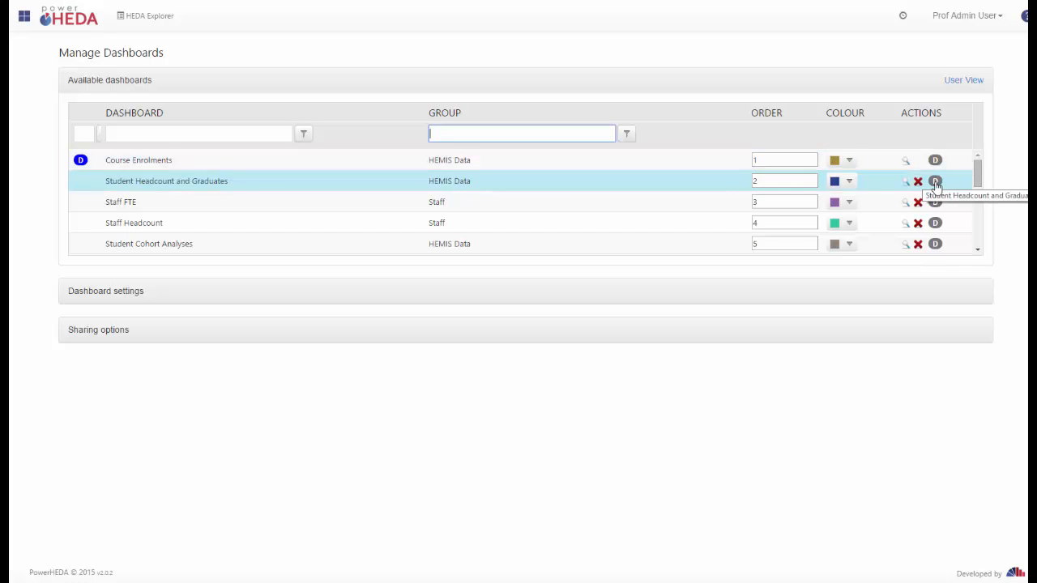
{"action": "left_click", "coordinate": [936, 183]}
{"action": "left_click", "coordinate": [937, 184]}
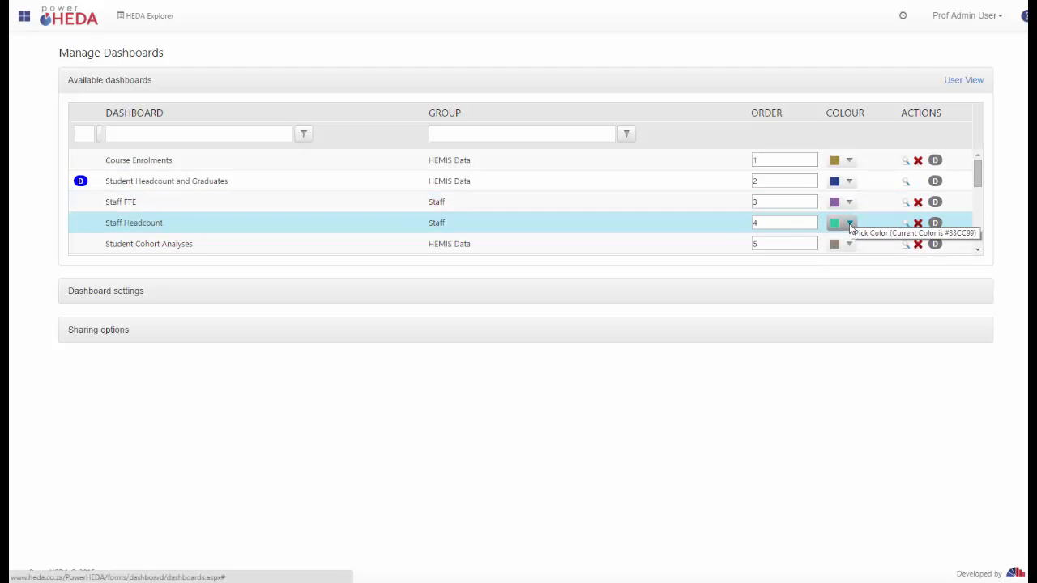
{"action": "left_click", "coordinate": [848, 181]}
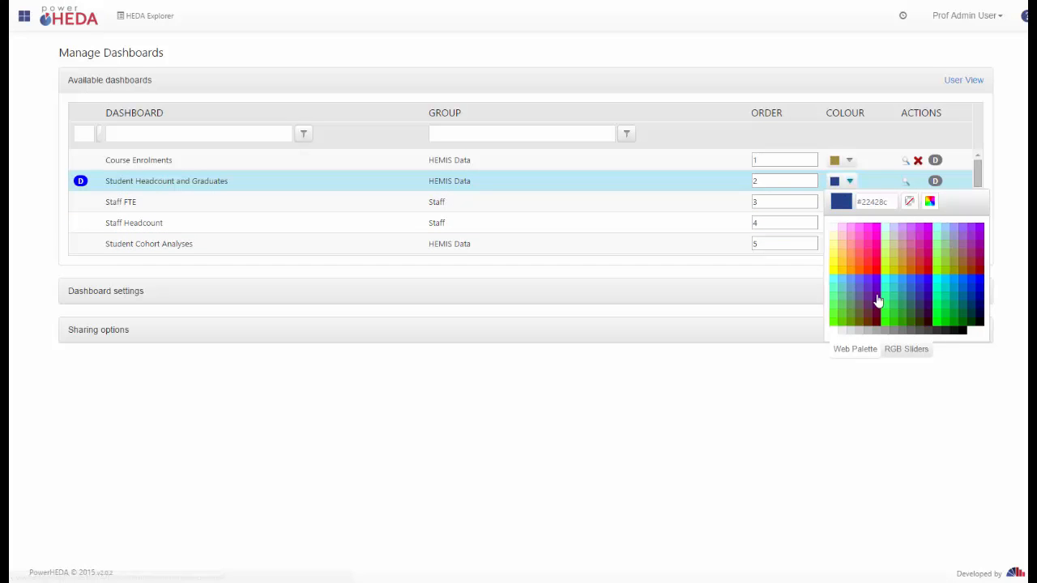
{"action": "left_click", "coordinate": [886, 278]}
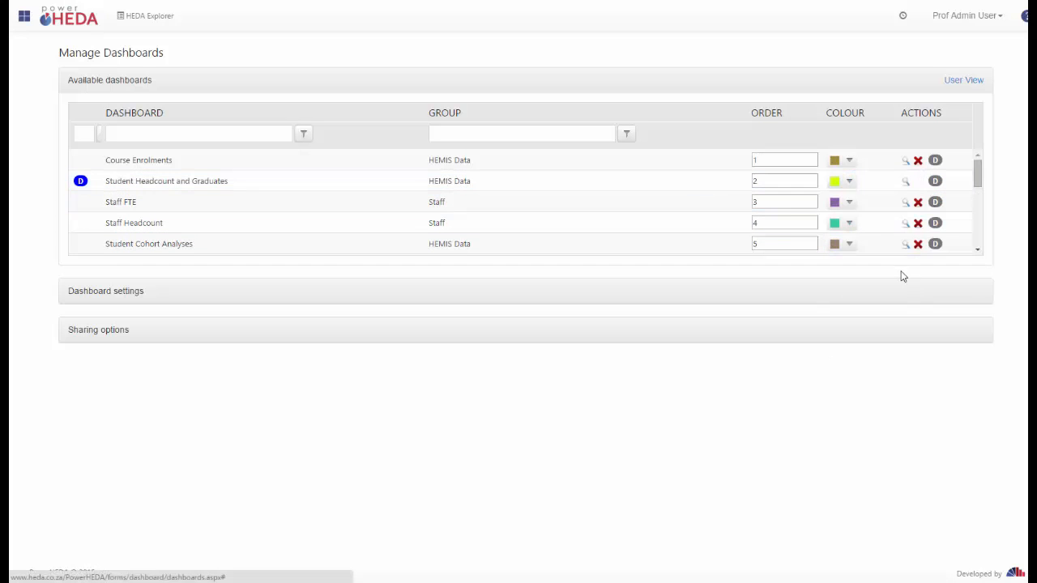
Step: Check the dashboard colours in User View and Tile View, and return to the administrator view
{"action": "left_click", "coordinate": [966, 86]}
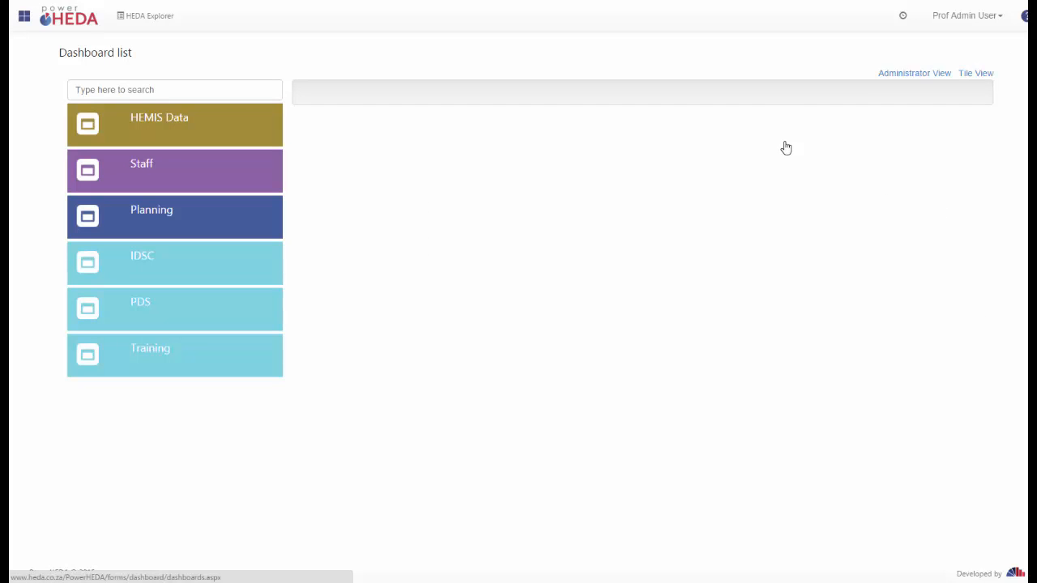
{"action": "left_click", "coordinate": [978, 76]}
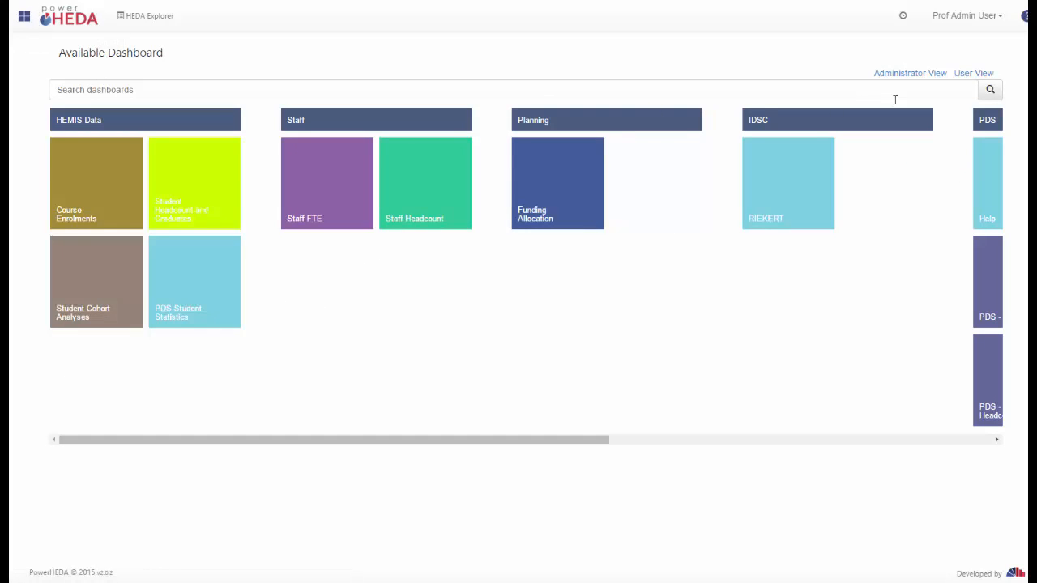
{"action": "left_click", "coordinate": [911, 79]}
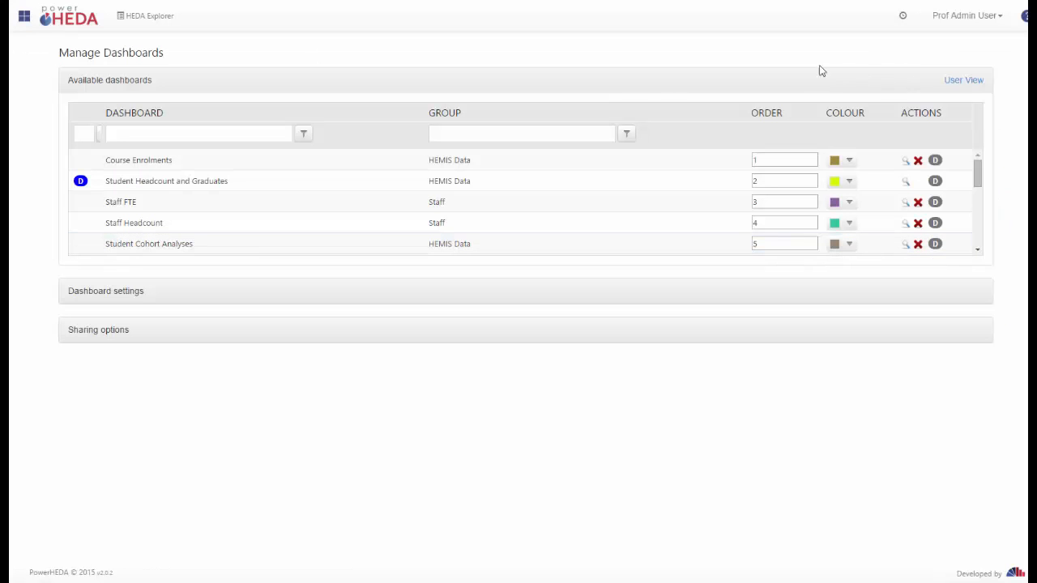
Step: Open the Course Enrolments dashboard to view its contents, and return to the Dashboard Manager
{"action": "left_click", "coordinate": [906, 162]}
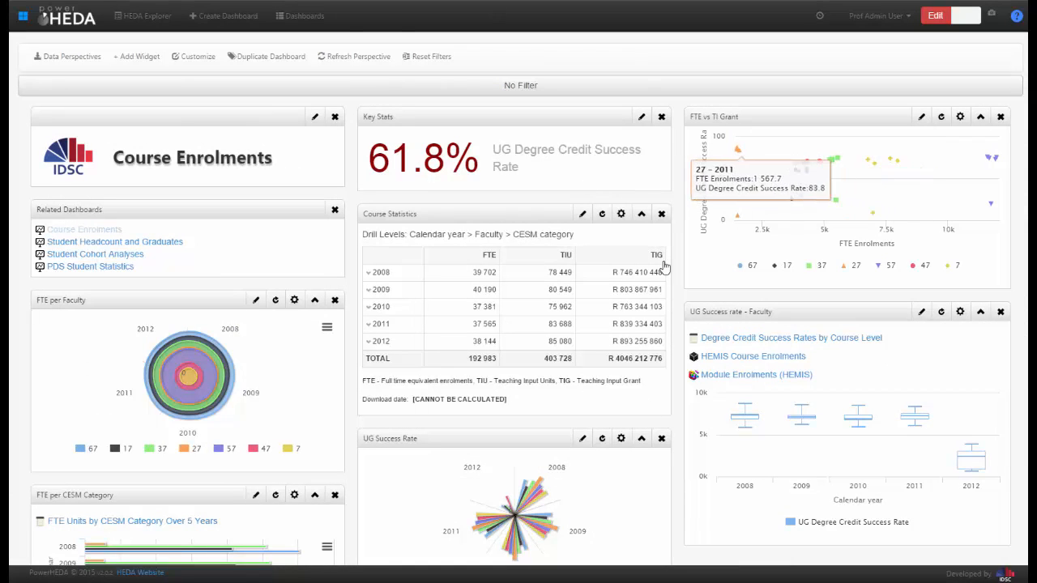
{"action": "left_click", "coordinate": [22, 23]}
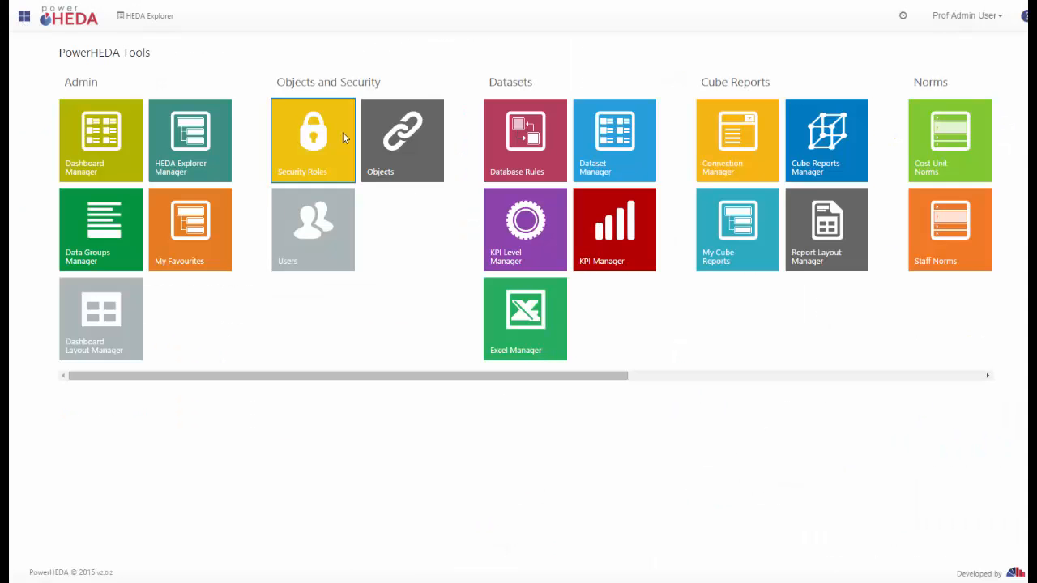
{"action": "left_click", "coordinate": [57, 24]}
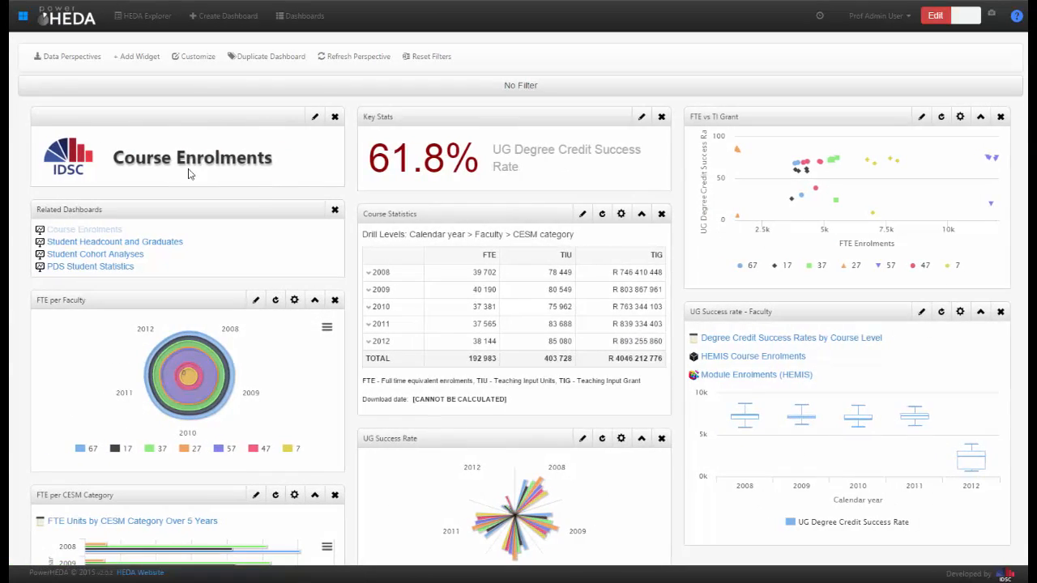
{"action": "left_click", "coordinate": [23, 18]}
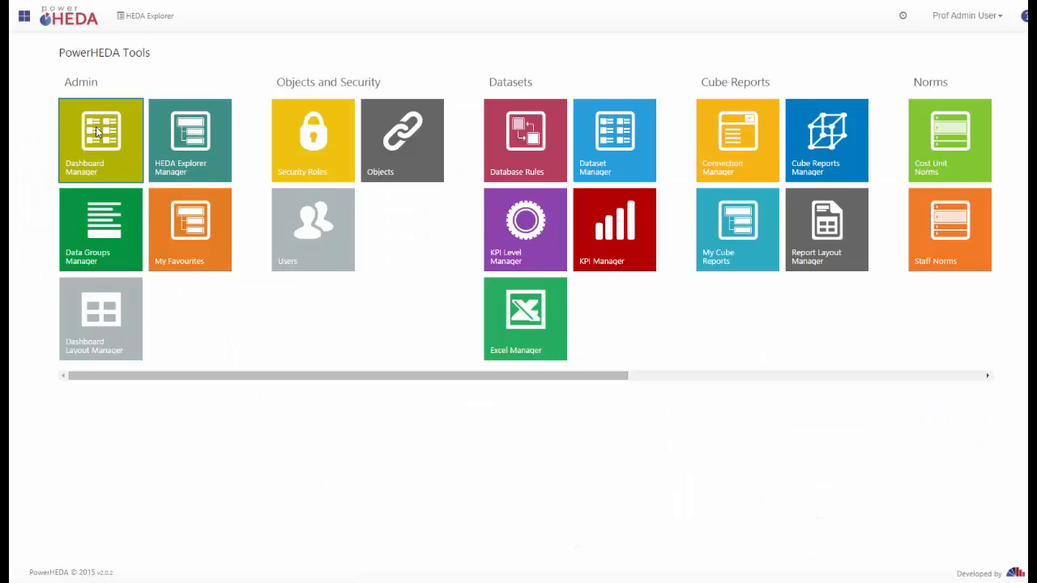
{"action": "left_click", "coordinate": [96, 128]}
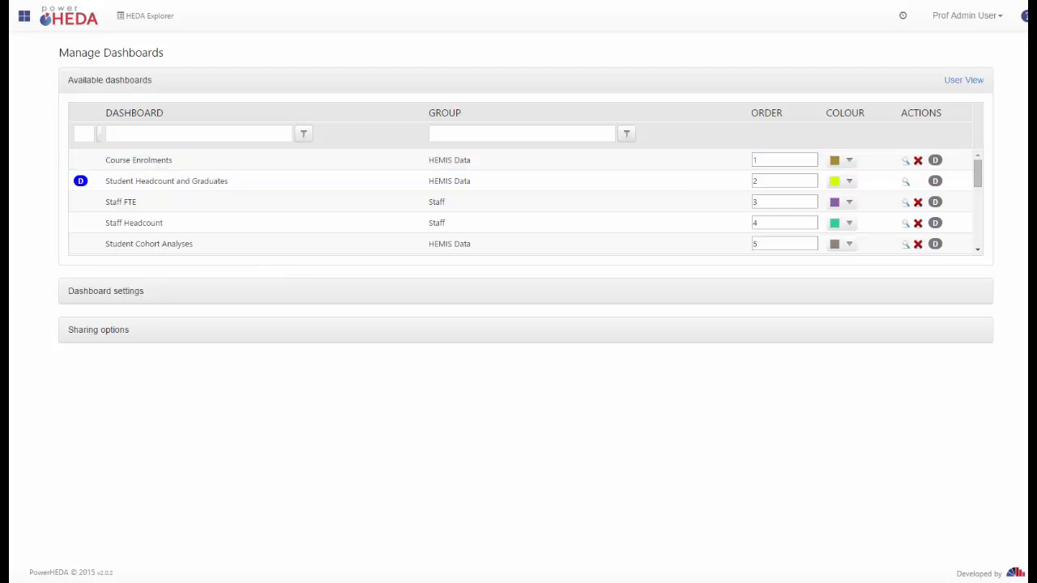
Step: Select the PowerHEDA Training dashboard in the available dashboards to show its settings and sharing options
{"action": "left_click", "coordinate": [228, 260]}
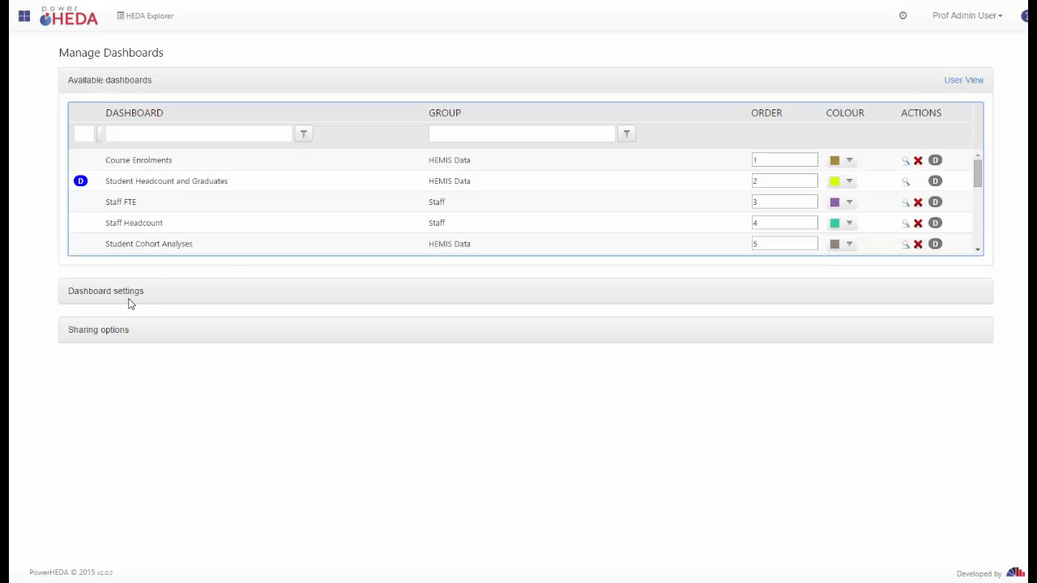
{"action": "left_click", "coordinate": [979, 216]}
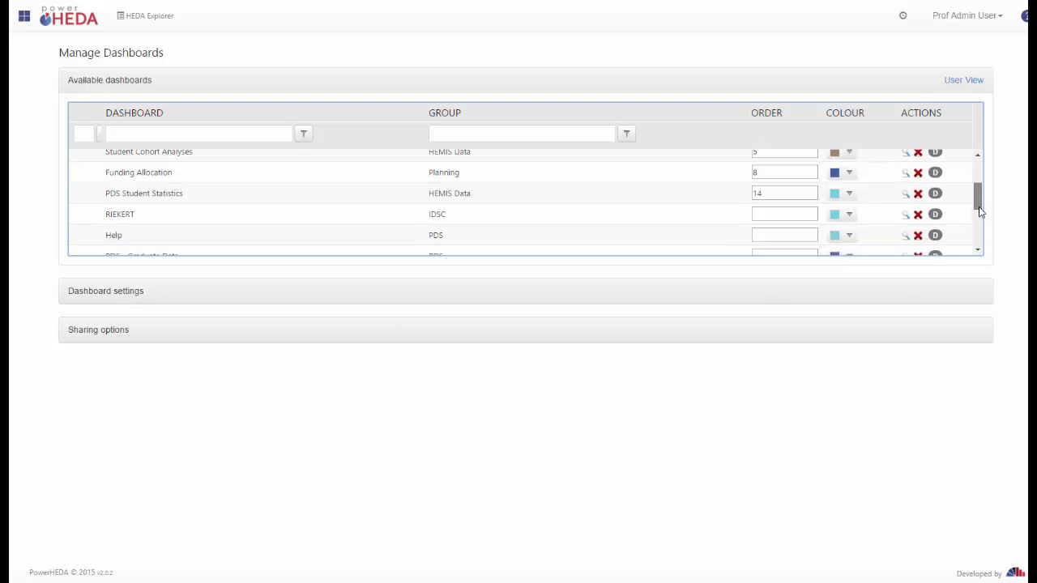
{"action": "left_click_drag", "start_coordinate": [979, 212], "coordinate": [977, 242]}
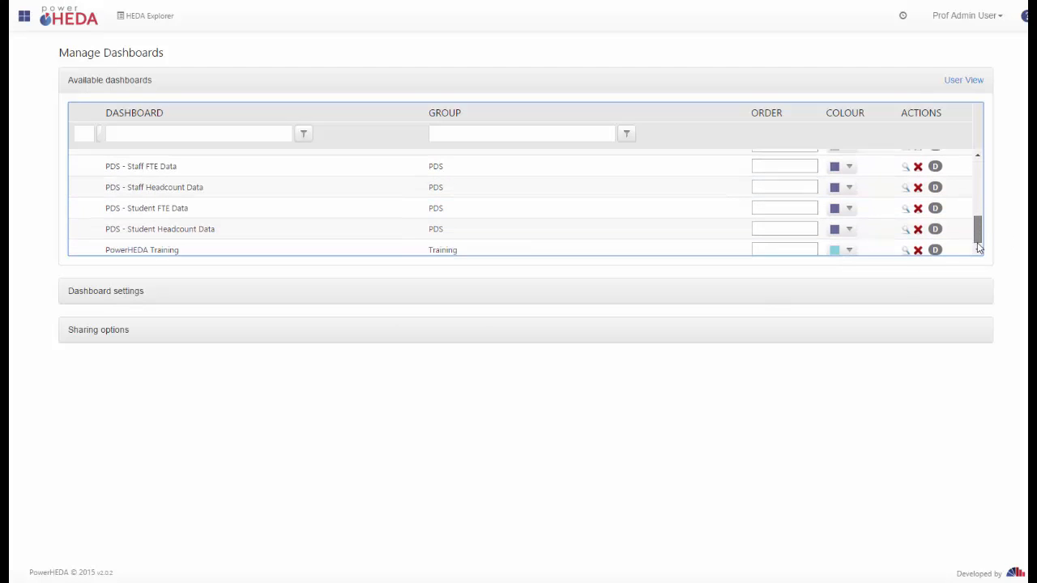
{"action": "left_click", "coordinate": [250, 253]}
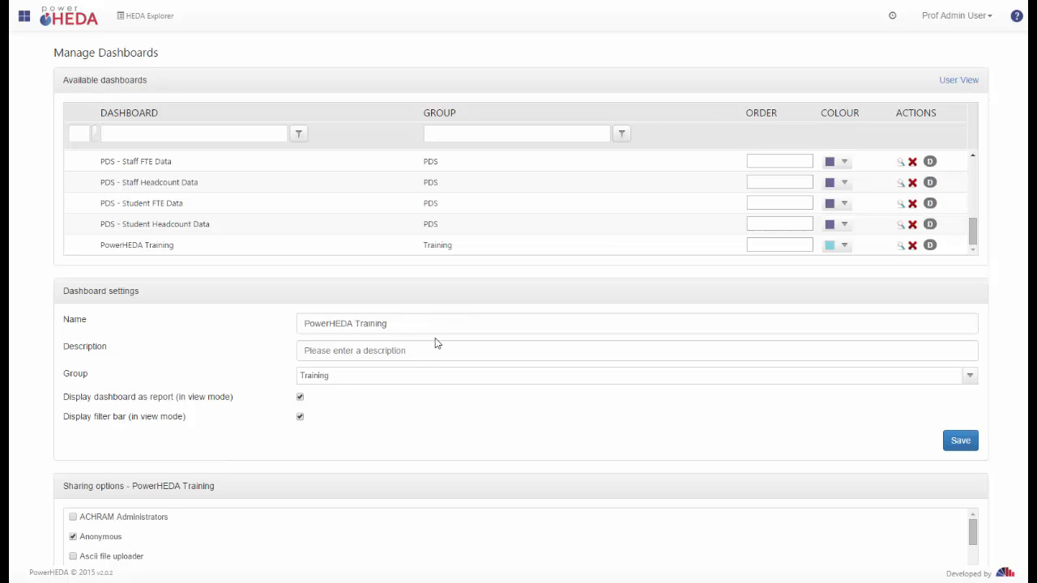
Step: Examine the description and group options in the settings of the PowerHEDA Training dashboard
{"action": "left_click", "coordinate": [453, 349]}
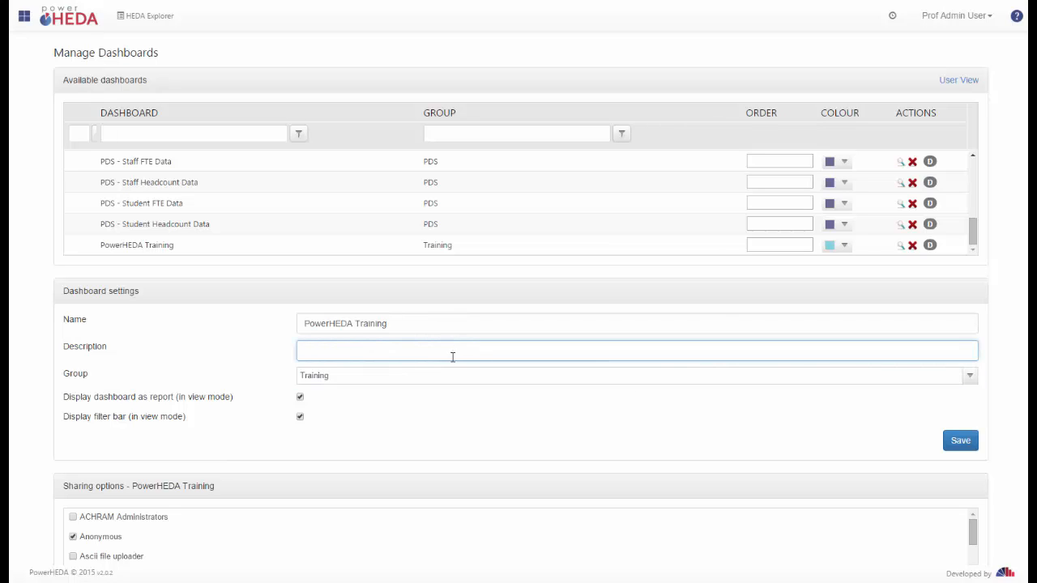
{"action": "left_click", "coordinate": [974, 379]}
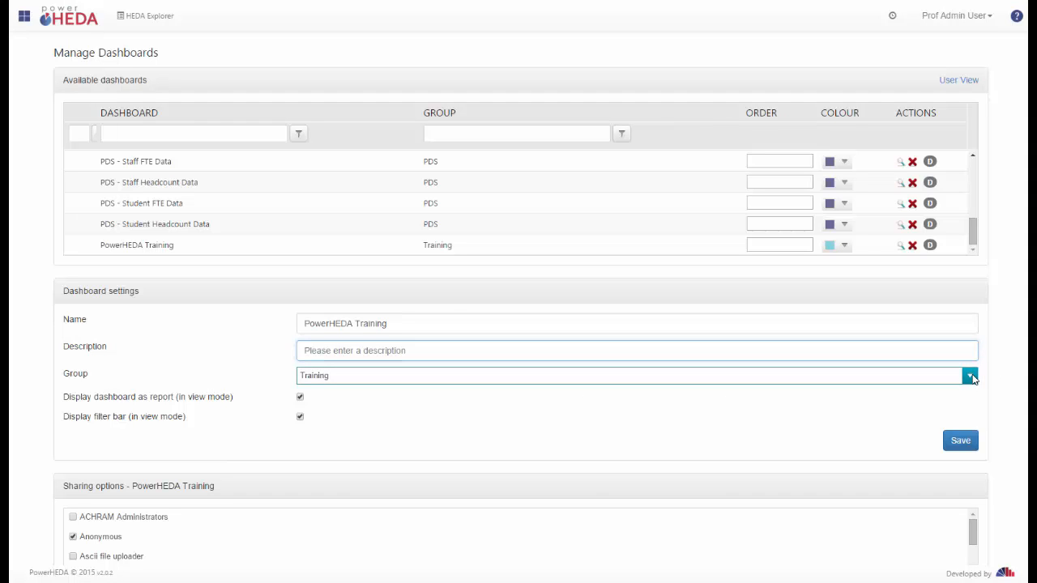
{"action": "left_click", "coordinate": [970, 377]}
{"action": "left_click", "coordinate": [972, 378]}
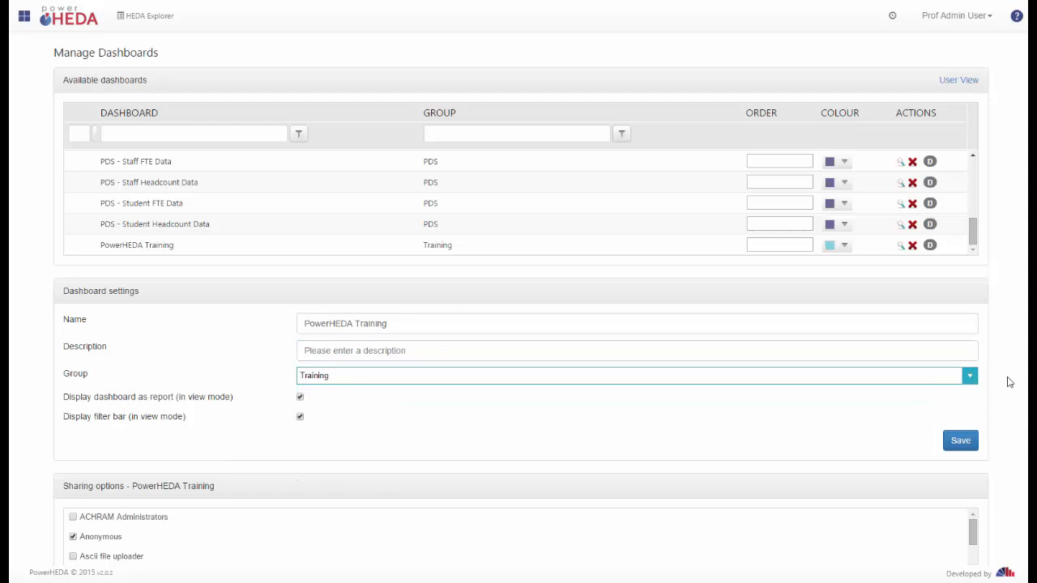
Step: Look through the roles listed in the sharing options of the PowerHEDA Training dashboard
{"action": "scroll", "coordinate": [696, 412], "scroll_direction": "down", "scroll_amount": 2}
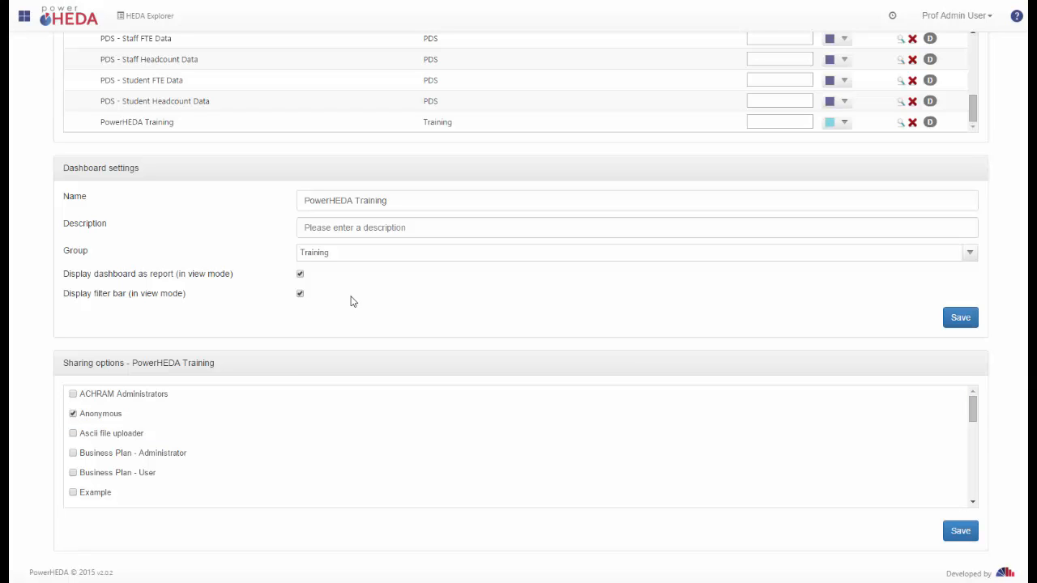
{"action": "left_click", "coordinate": [975, 442]}
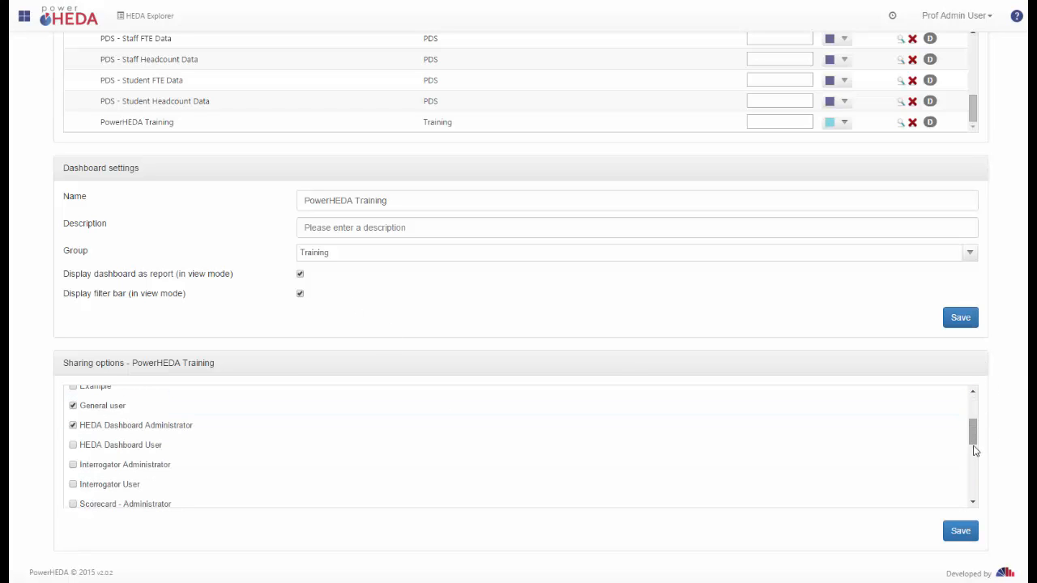
{"action": "left_click", "coordinate": [975, 448]}
{"action": "left_click", "coordinate": [978, 488]}
{"action": "left_click", "coordinate": [976, 491]}
{"action": "left_click_drag", "start_coordinate": [972, 478], "coordinate": [978, 393]}
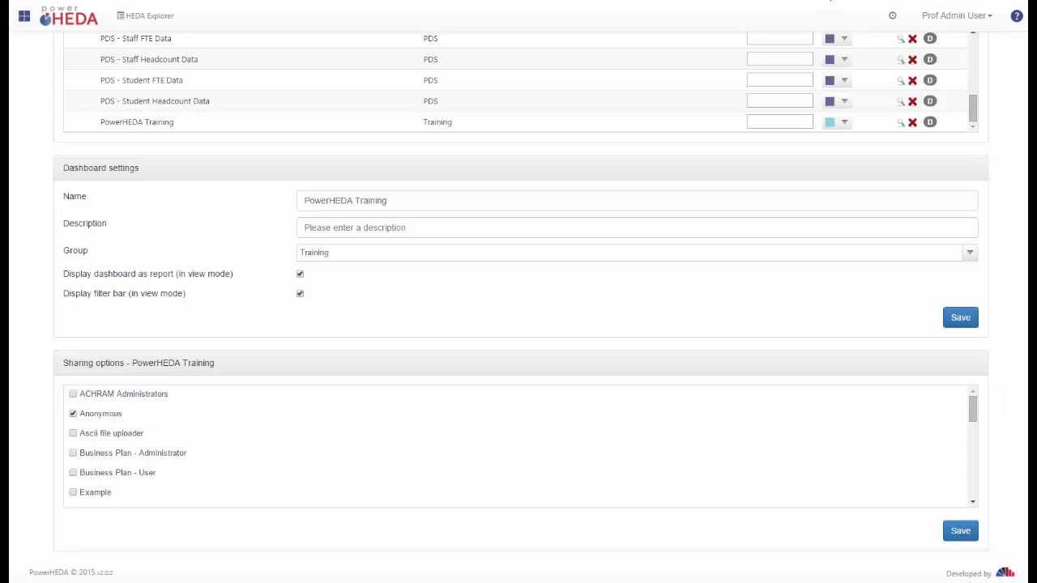
Step: Search the dashboard list in User View for "trai" and show the Training group
{"action": "scroll", "coordinate": [967, 95], "scroll_direction": "up", "scroll_amount": 3}
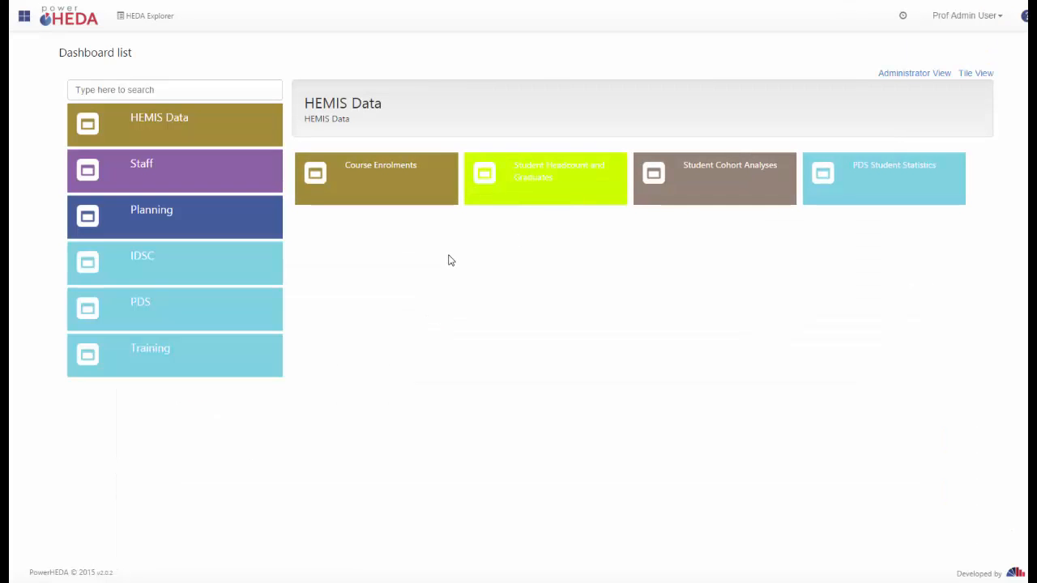
{"action": "left_click", "coordinate": [106, 86]}
{"action": "type", "text": "r"}
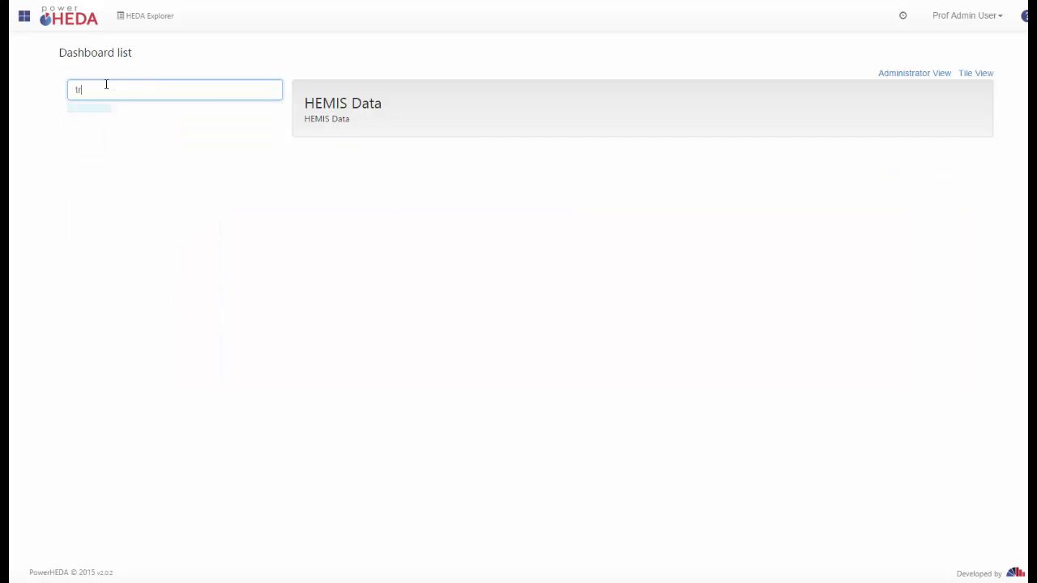
{"action": "type", "text": "ai"}
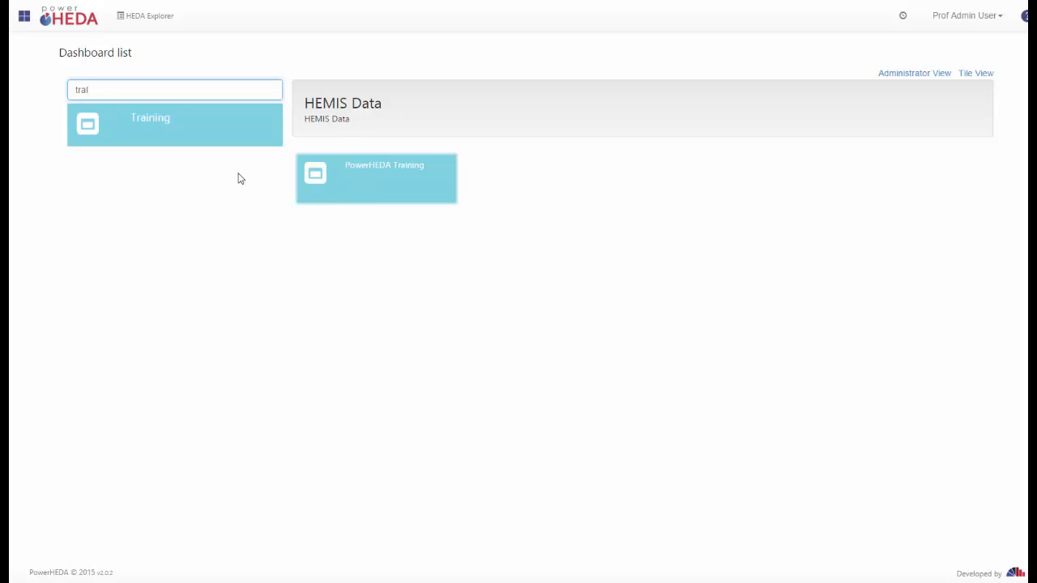
{"action": "left_click", "coordinate": [145, 127]}
Step: Clear the dashboard search and browse the dashboards in the Training, Planning and IDSC groups
{"action": "key", "text": "BackSpace"}
{"action": "key", "text": "BackSpace"}
{"action": "key", "text": "BackSpace"}
{"action": "key", "text": "BackSpace"}
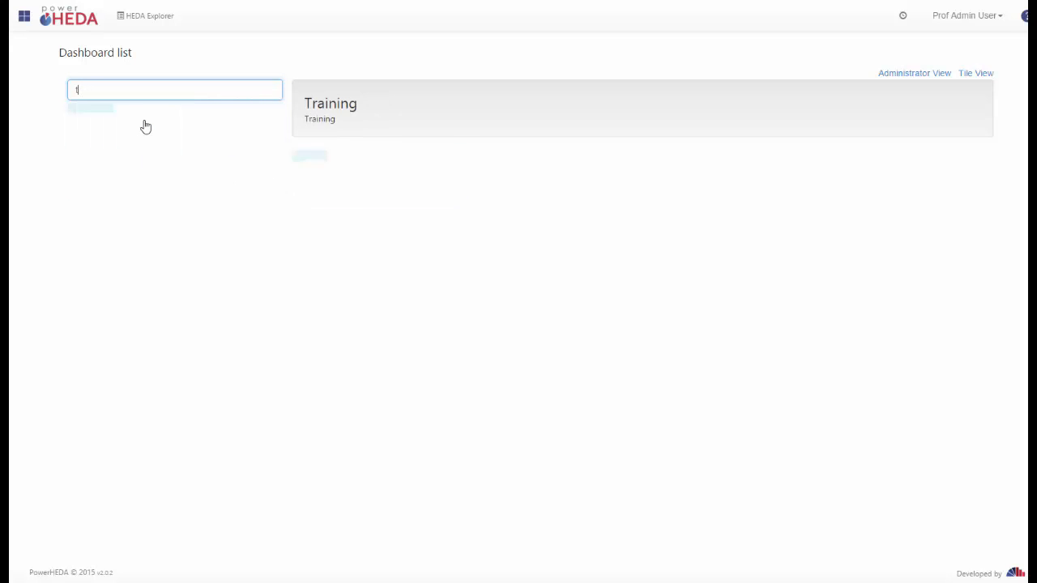
{"action": "left_click", "coordinate": [181, 350]}
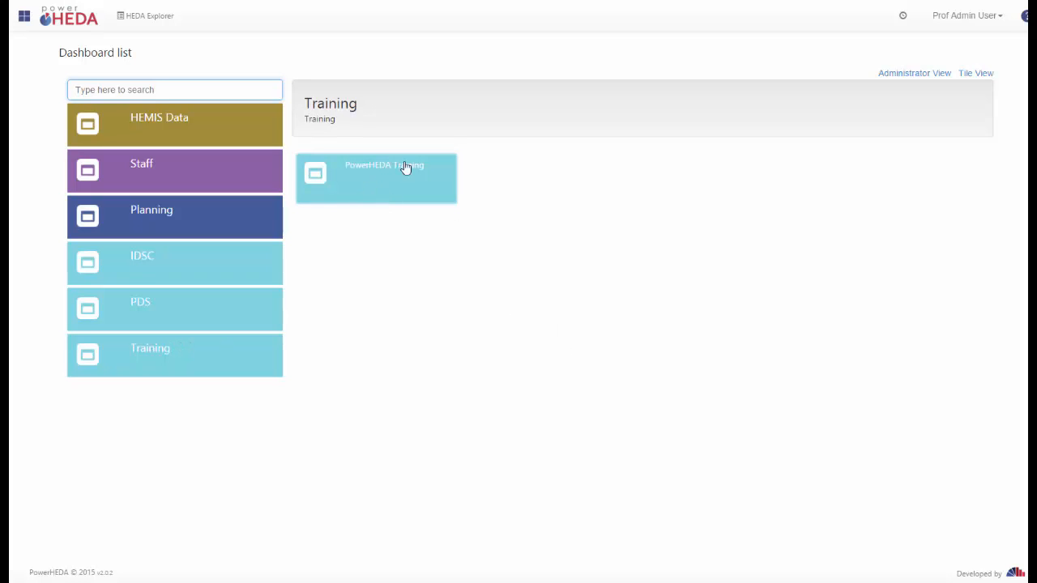
{"action": "left_click", "coordinate": [185, 239]}
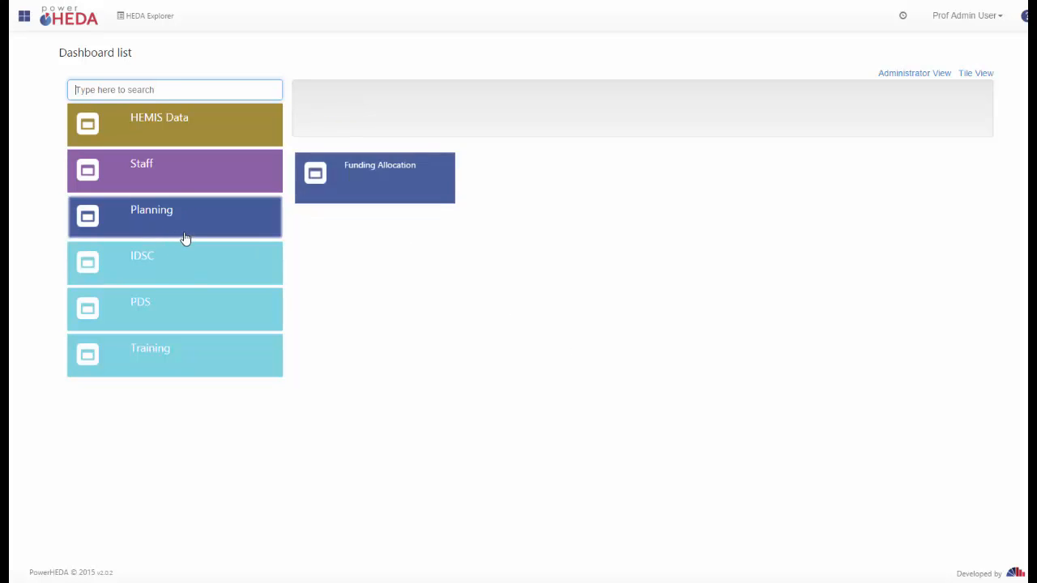
{"action": "left_click", "coordinate": [215, 259]}
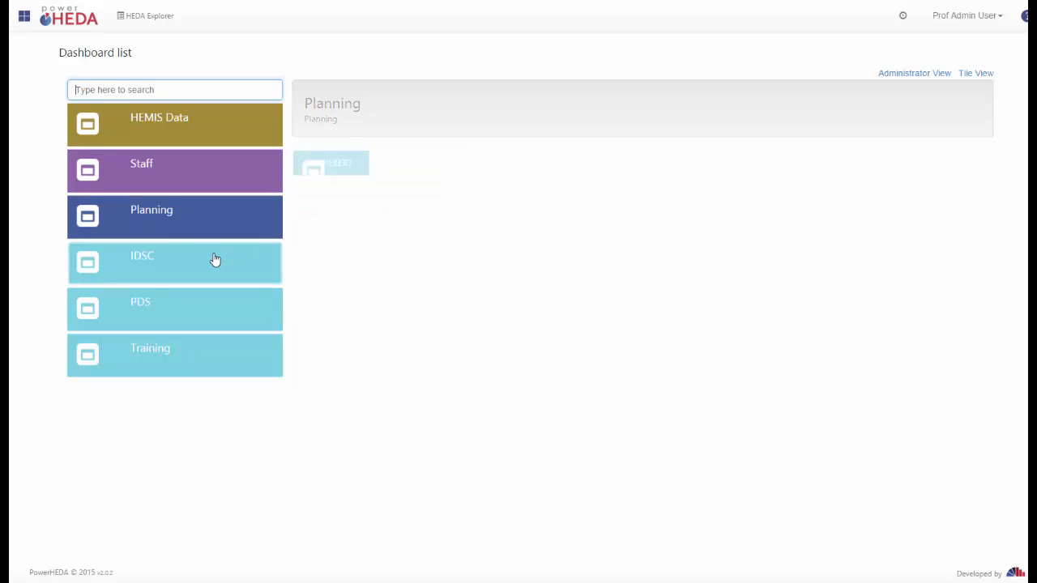
Step: Browse the dashboards in the Planning and PDS groups and switch the dashboard list to Tile View
{"action": "left_click", "coordinate": [201, 218]}
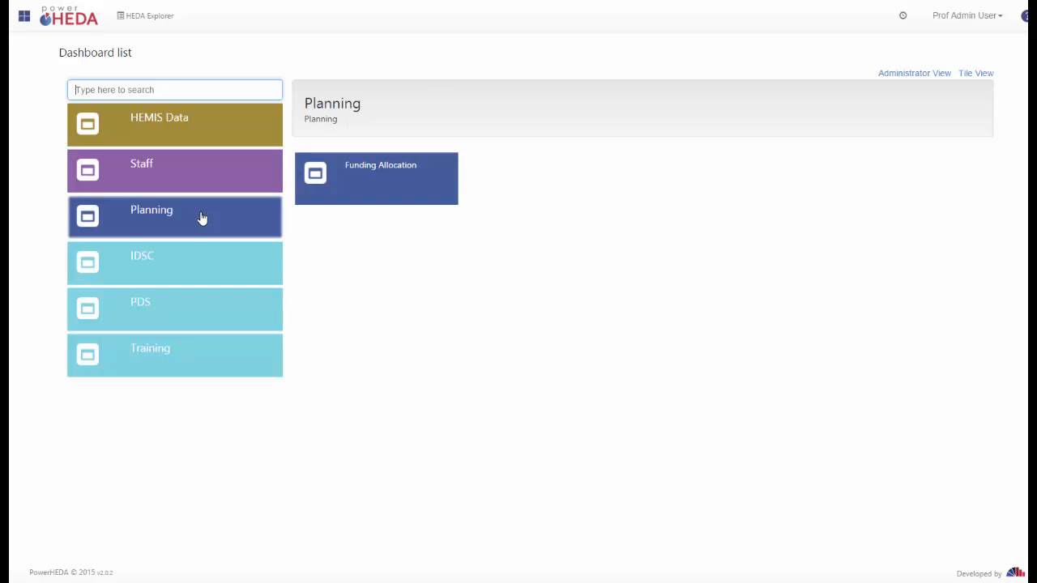
{"action": "left_click", "coordinate": [202, 219]}
{"action": "left_click", "coordinate": [184, 320]}
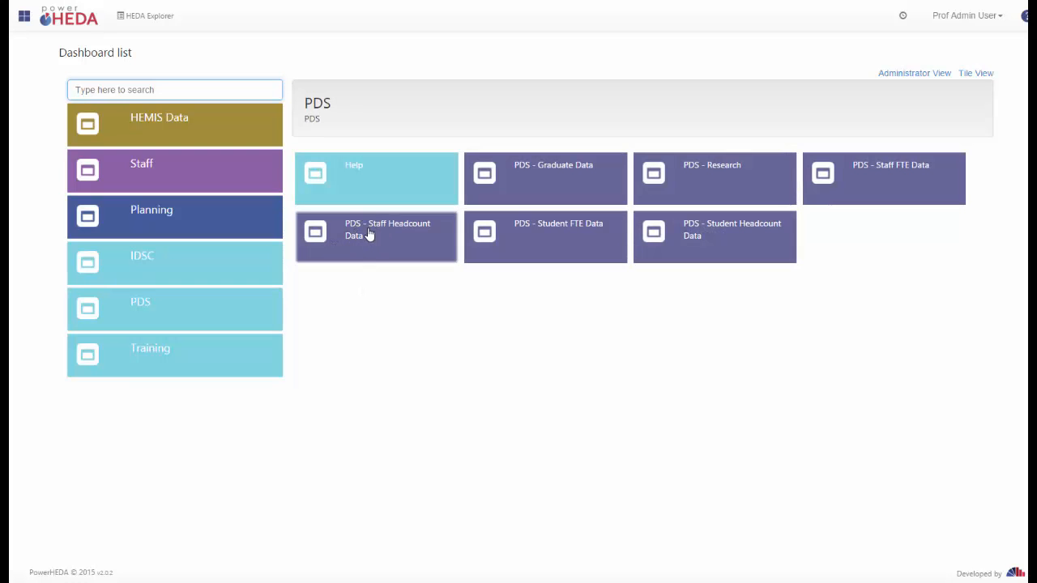
{"action": "left_click", "coordinate": [959, 77]}
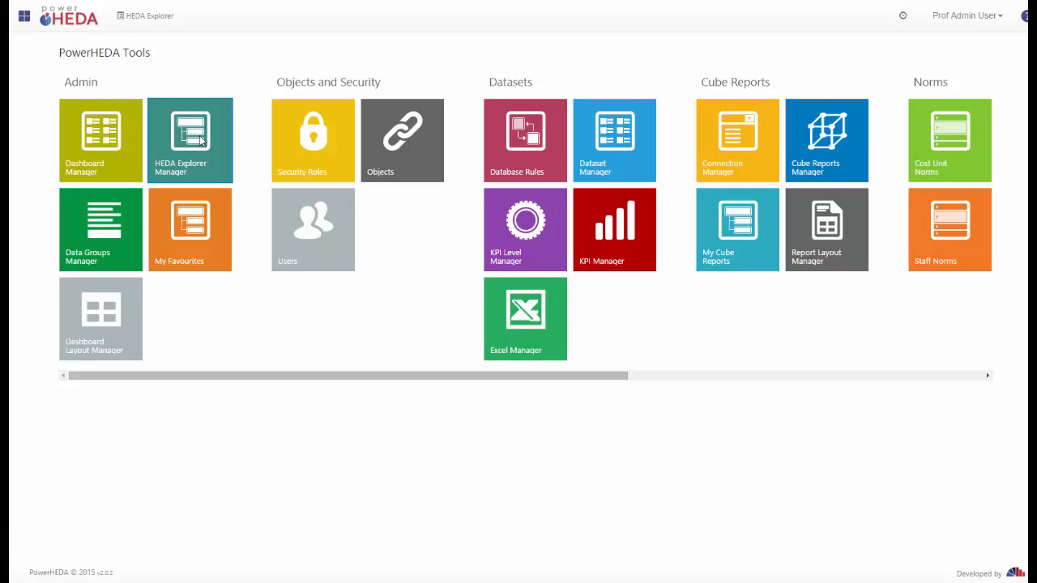
Step: Open HEDA Explorer Manager and show the settings of the SQL Server 2008 (32-bit user) - ASADOMD hyperlink under Support, Downloads
{"action": "left_click", "coordinate": [200, 140]}
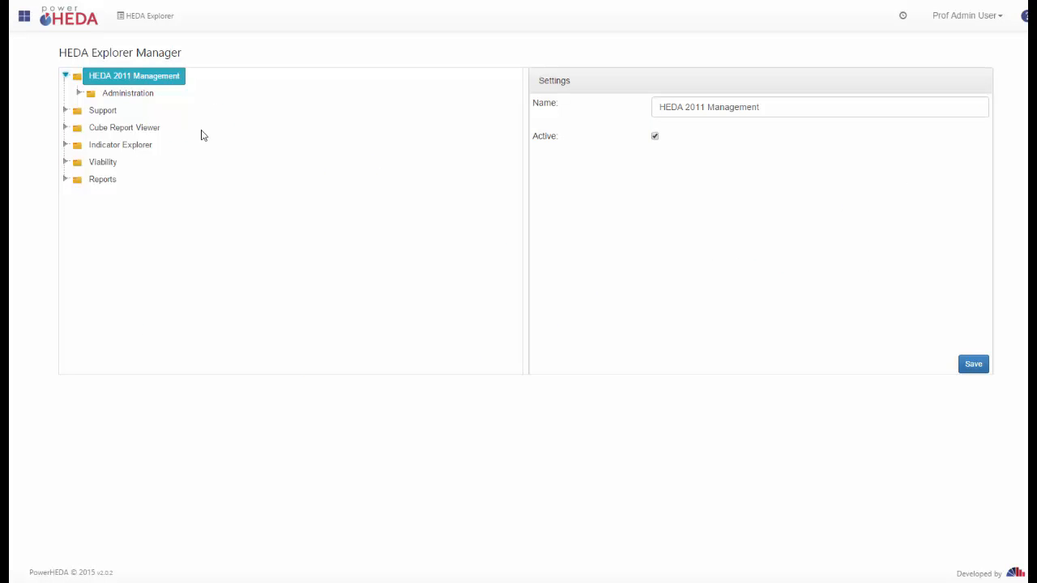
{"action": "left_click", "coordinate": [78, 112]}
{"action": "left_click", "coordinate": [65, 111]}
{"action": "left_click", "coordinate": [66, 111]}
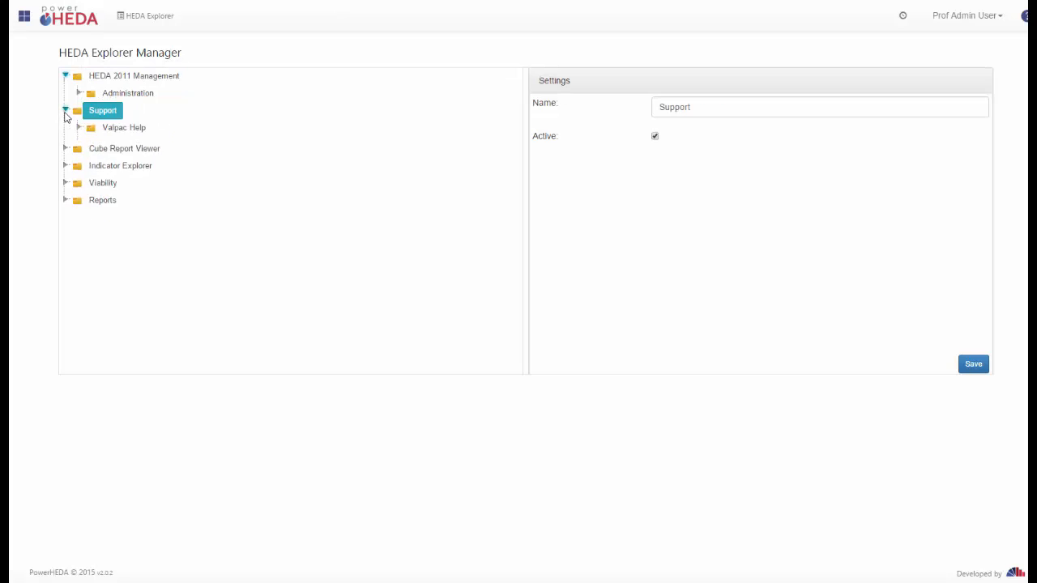
{"action": "left_click", "coordinate": [109, 148]}
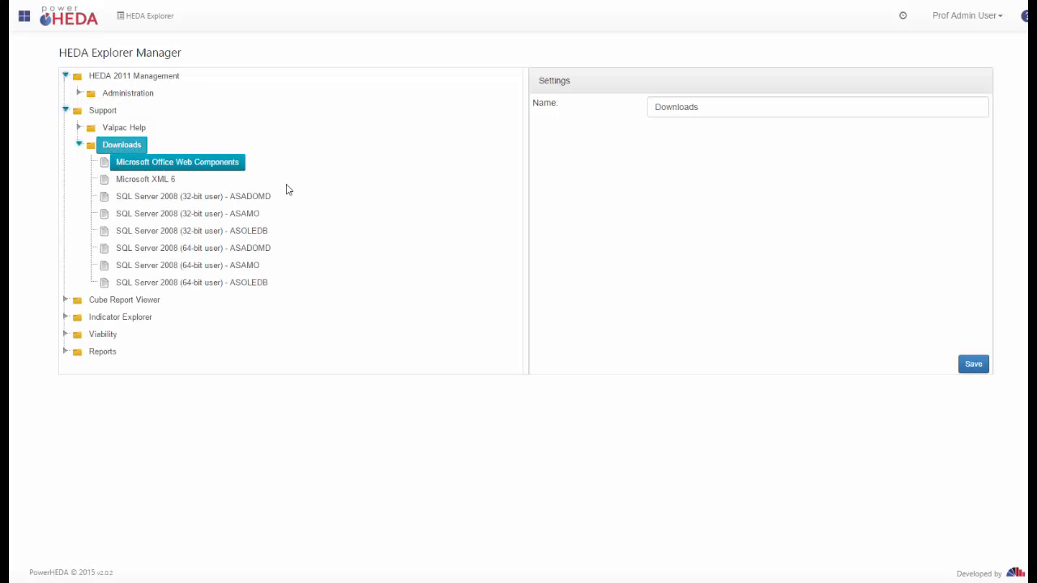
{"action": "left_click", "coordinate": [168, 205]}
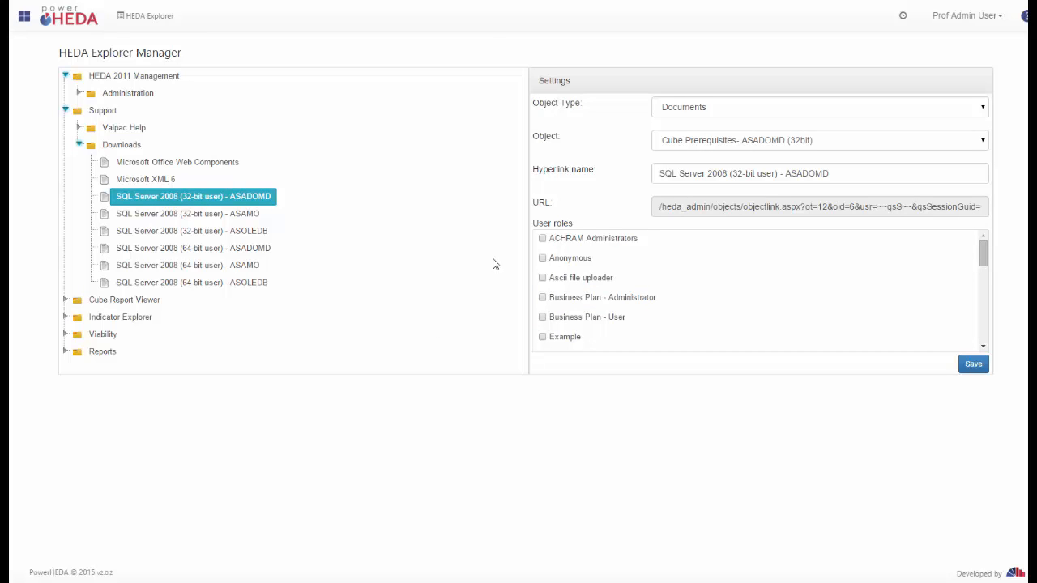
Step: Browse the Support and Indicator Explorer modules and show the settings of the Manage Indicator Groups hyperlink under Administration
{"action": "left_click", "coordinate": [103, 111]}
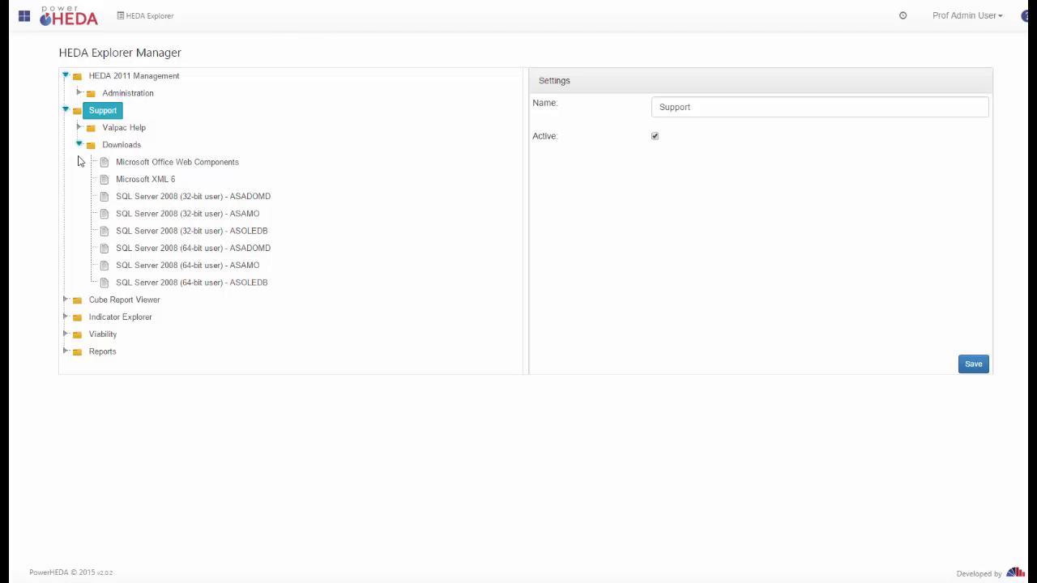
{"action": "left_click", "coordinate": [105, 130]}
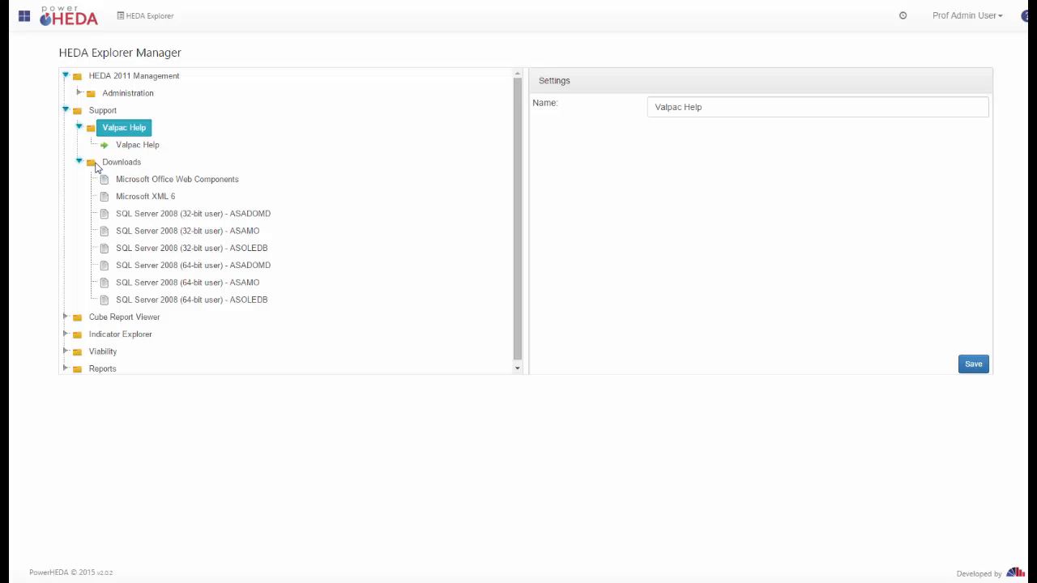
{"action": "left_click", "coordinate": [96, 165]}
{"action": "left_click", "coordinate": [102, 334]}
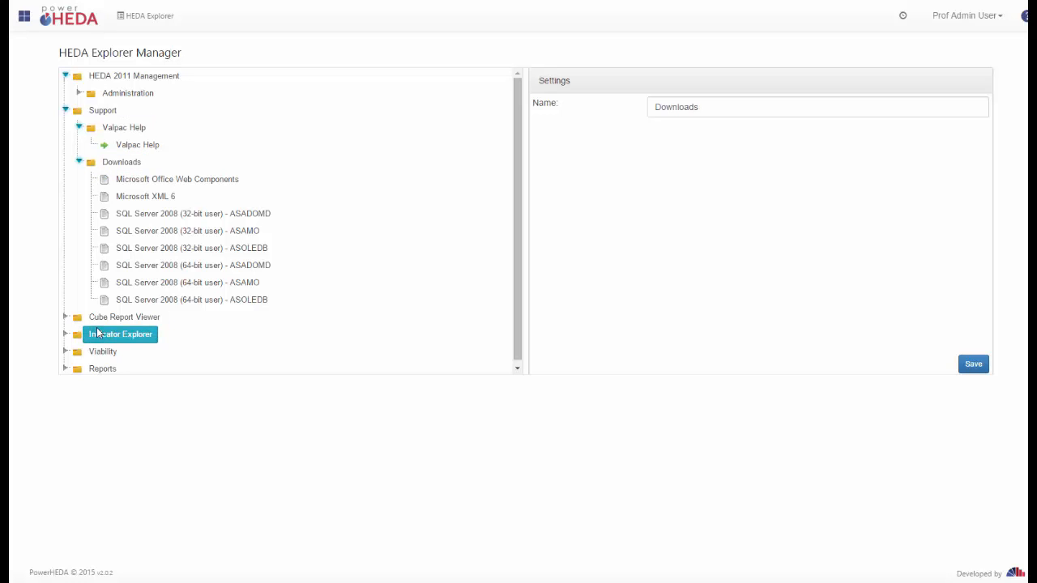
{"action": "left_click", "coordinate": [126, 354]}
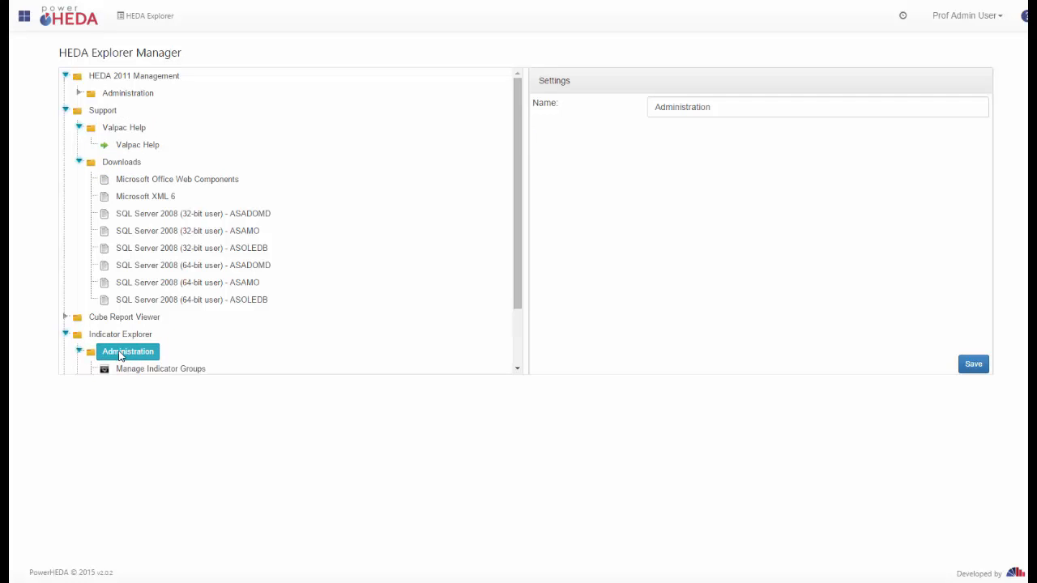
{"action": "left_click", "coordinate": [127, 370]}
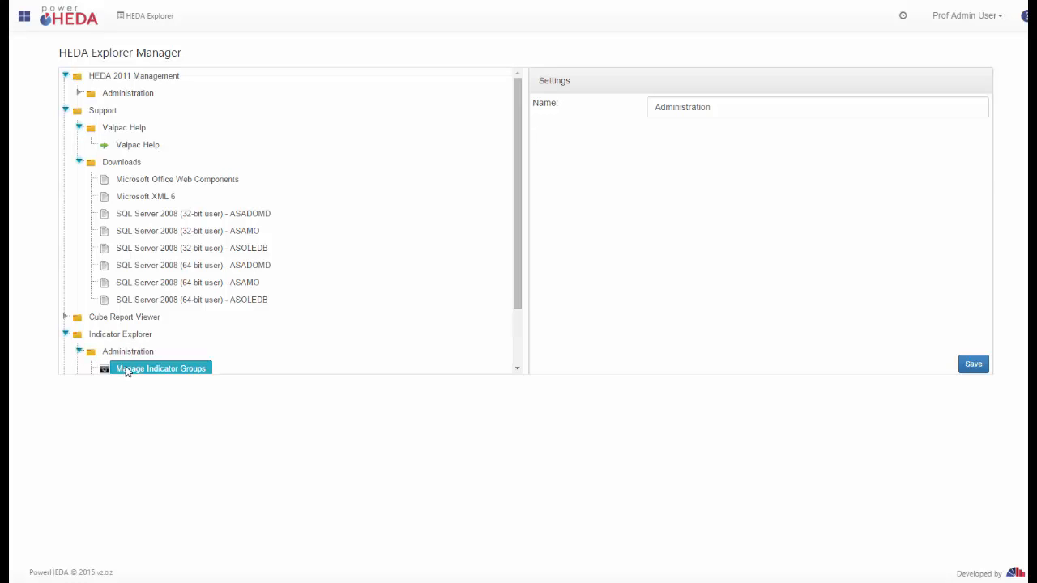
{"action": "scroll", "coordinate": [126, 370], "scroll_direction": "down", "scroll_amount": 1}
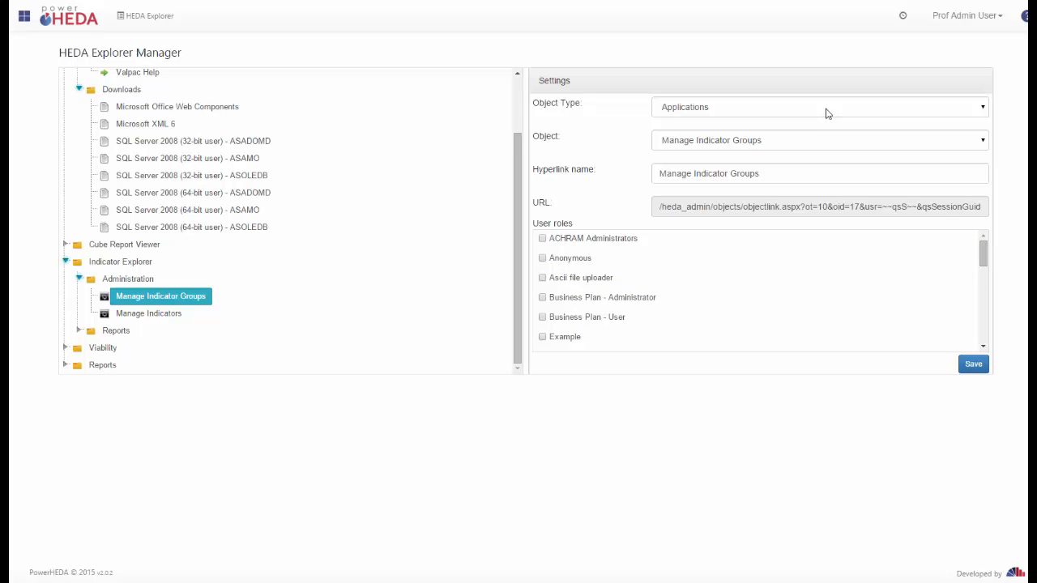
Step: Look through the object types, objects, hyperlink name and user roles in the Manage Indicator Groups settings without changing them
{"action": "left_click", "coordinate": [982, 109]}
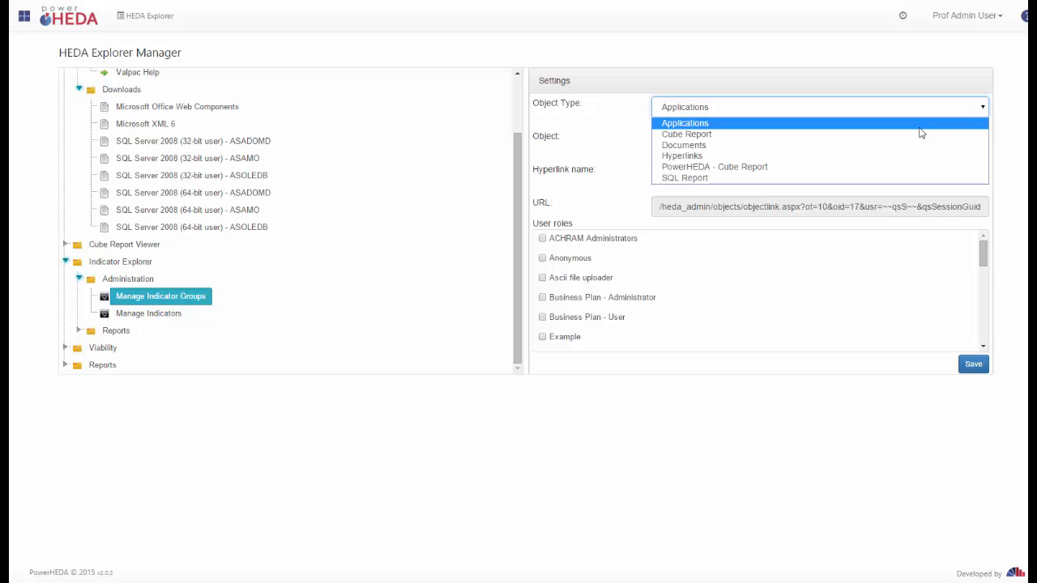
{"action": "left_click", "coordinate": [611, 128]}
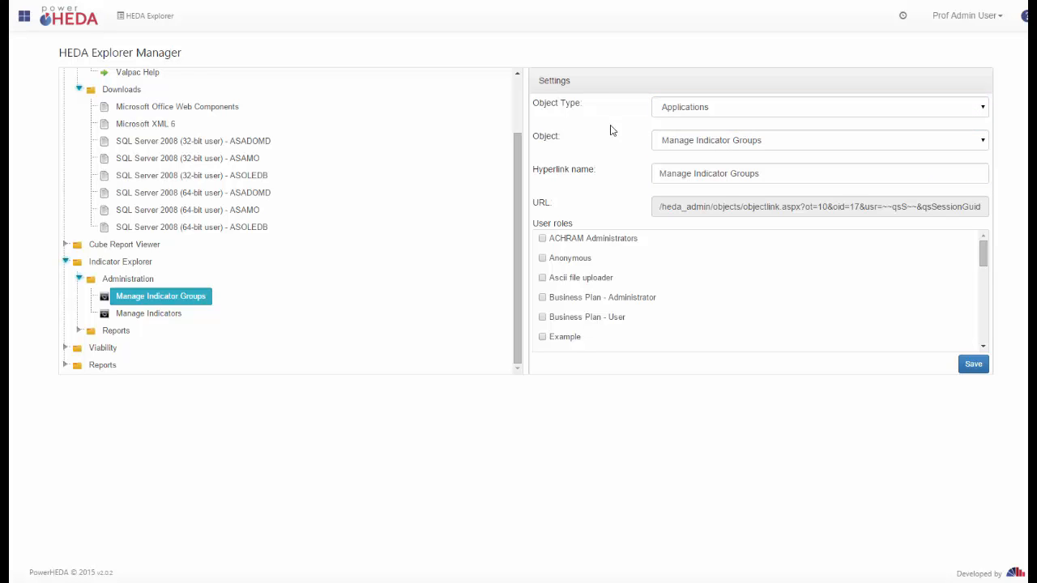
{"action": "left_click", "coordinate": [982, 143]}
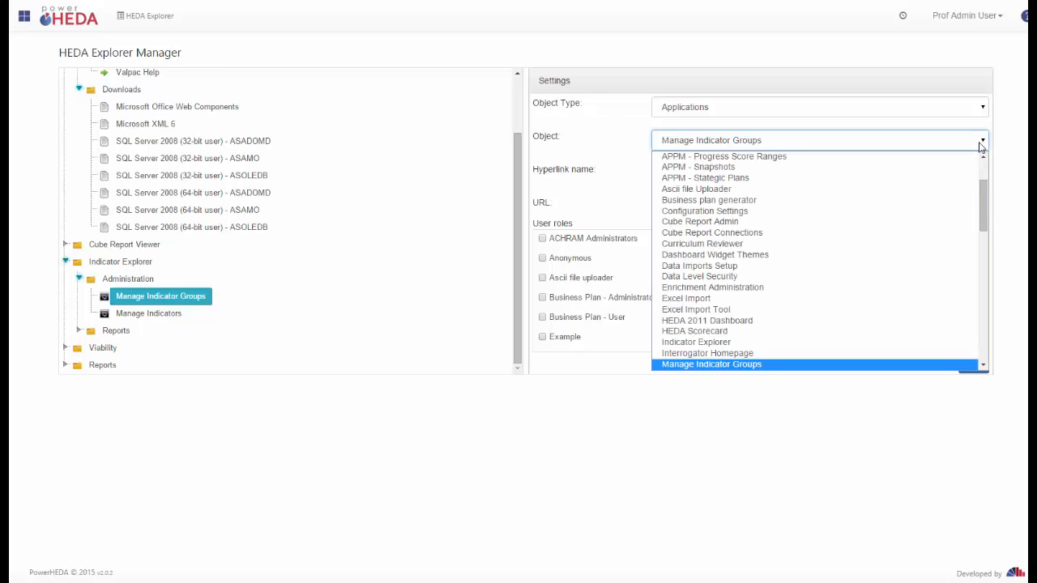
{"action": "left_click", "coordinate": [983, 246]}
{"action": "left_click_drag", "start_coordinate": [983, 247], "coordinate": [989, 162]}
{"action": "left_click", "coordinate": [474, 235]}
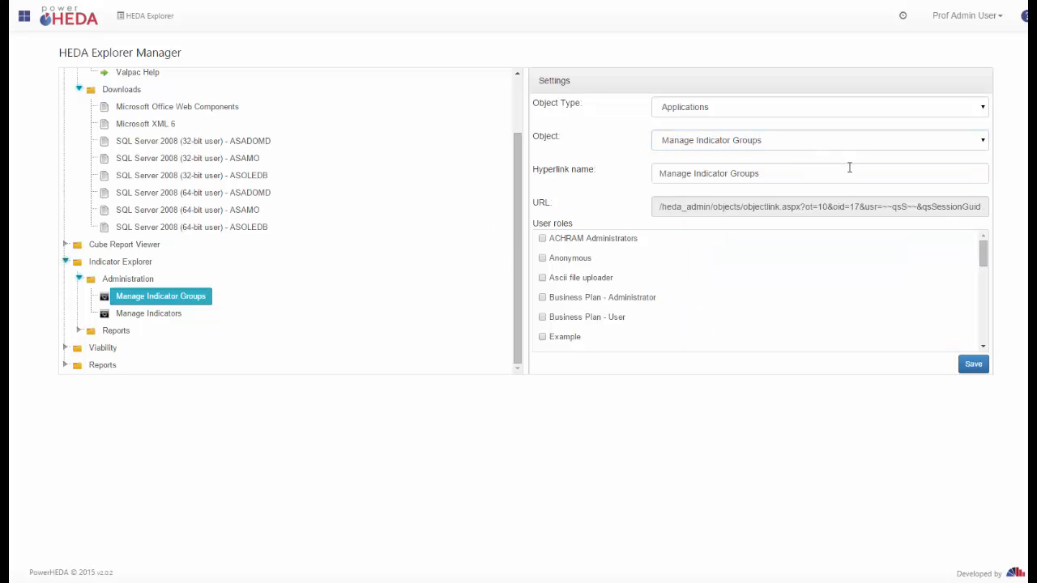
{"action": "left_click", "coordinate": [825, 174]}
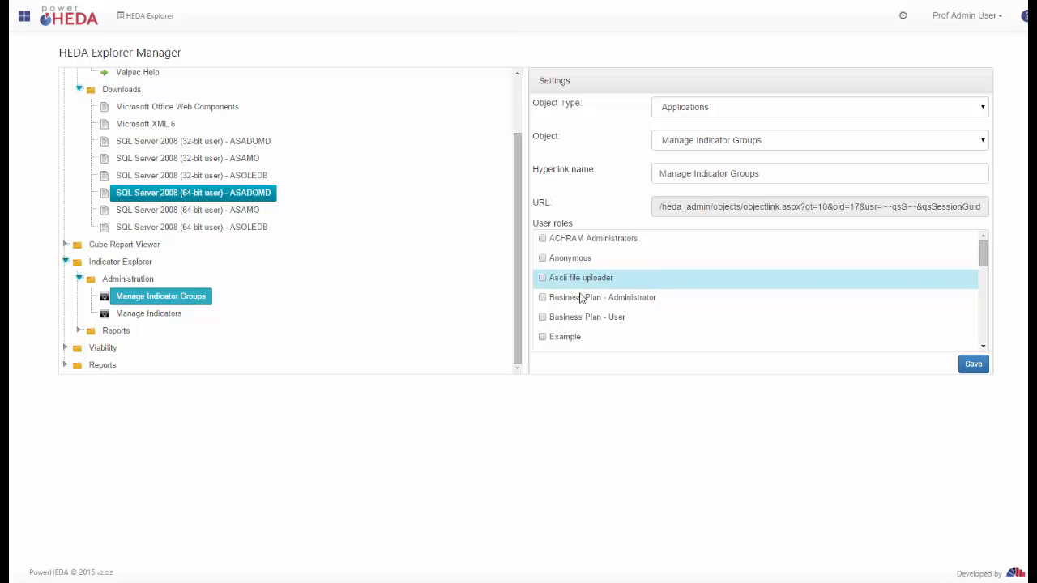
{"action": "left_click", "coordinate": [985, 280]}
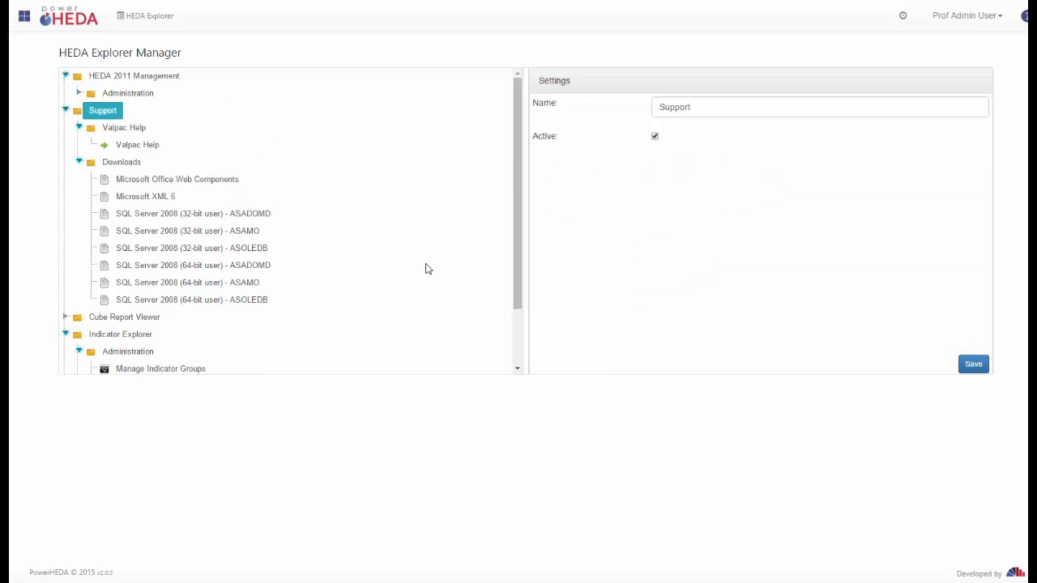
Step: Examine the creation and deletion options offered for the Valpac Help folder, the Support module and a hyperlink under Downloads
{"action": "right_click", "coordinate": [343, 260]}
{"action": "right_click", "coordinate": [122, 129]}
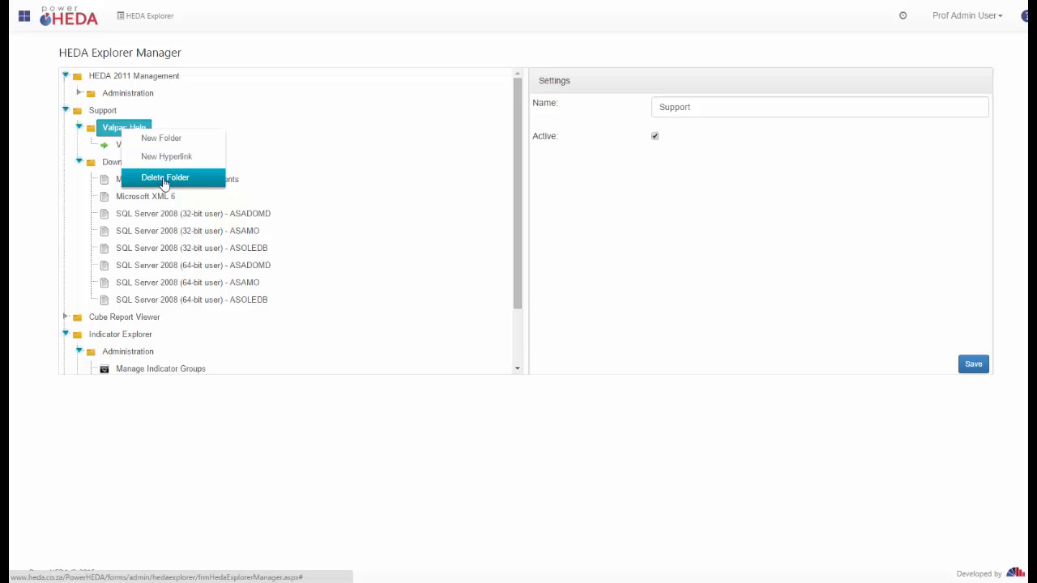
{"action": "right_click", "coordinate": [89, 111]}
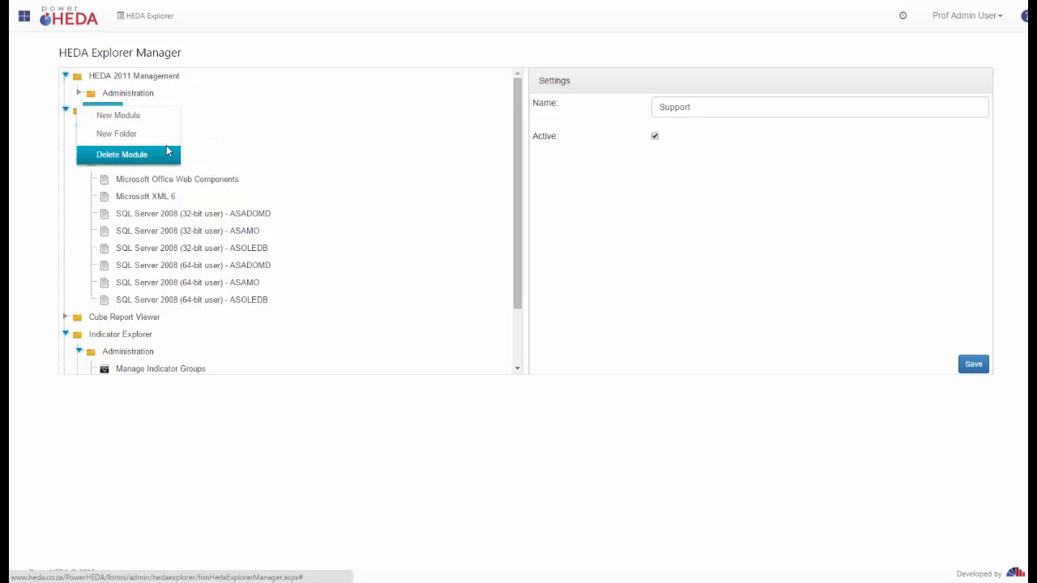
{"action": "right_click", "coordinate": [182, 179]}
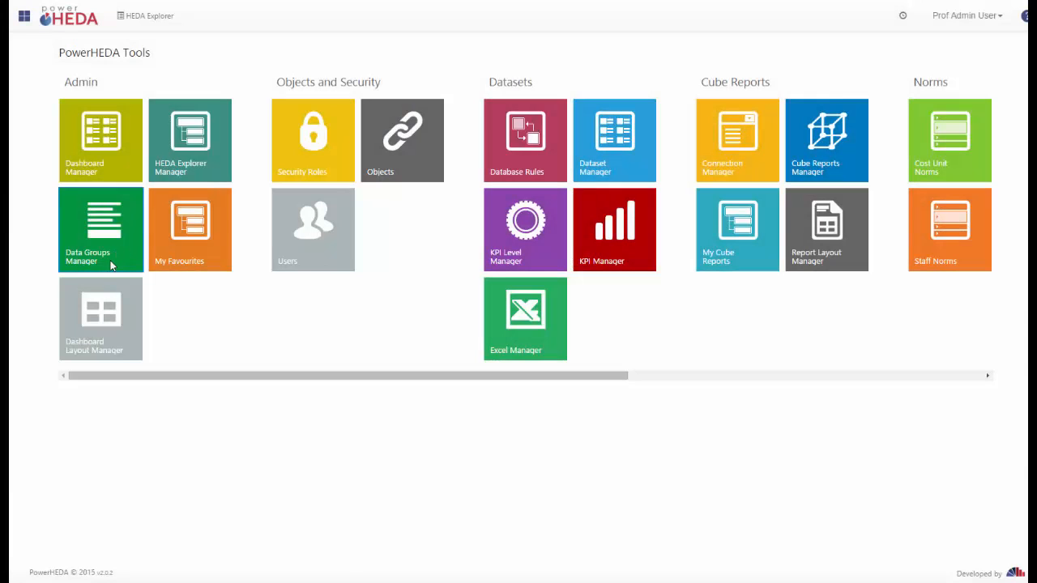
Step: Open Data Groups Manager and show the details of the dsv Cubes and HEMIS data groups and the SPACE subgroup
{"action": "left_click", "coordinate": [111, 260]}
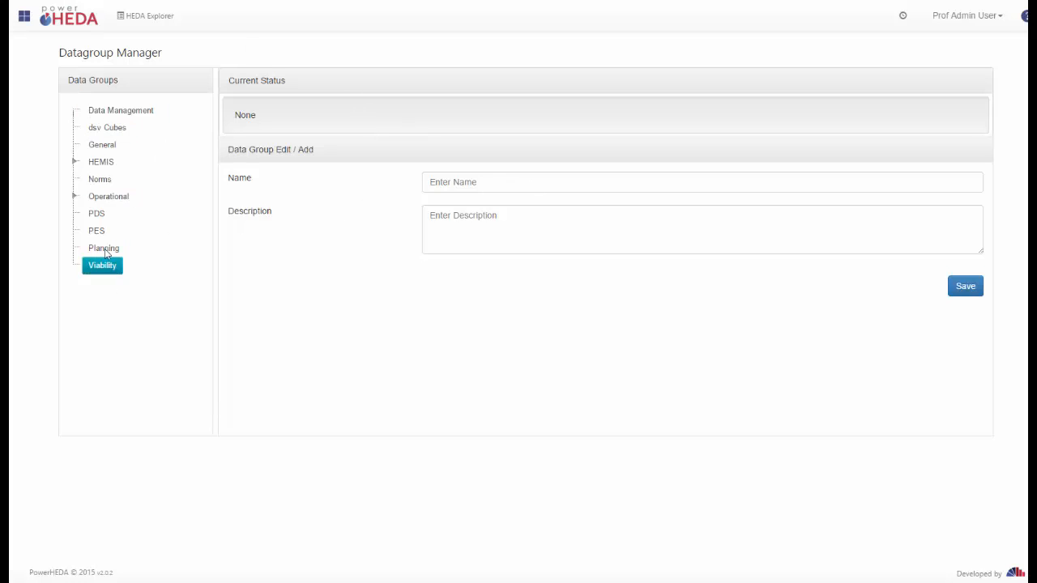
{"action": "left_click", "coordinate": [107, 127]}
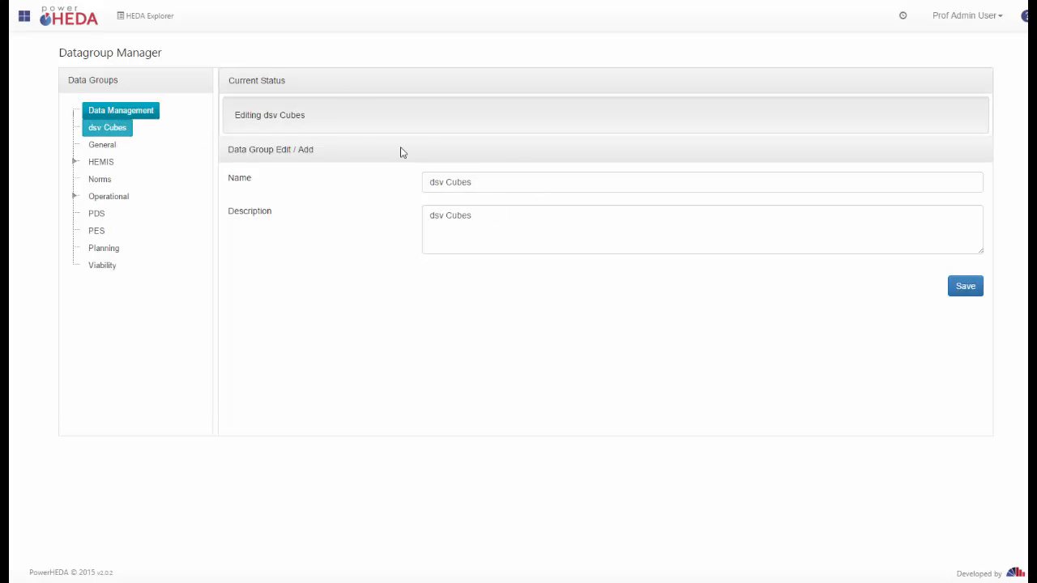
{"action": "left_click", "coordinate": [109, 164]}
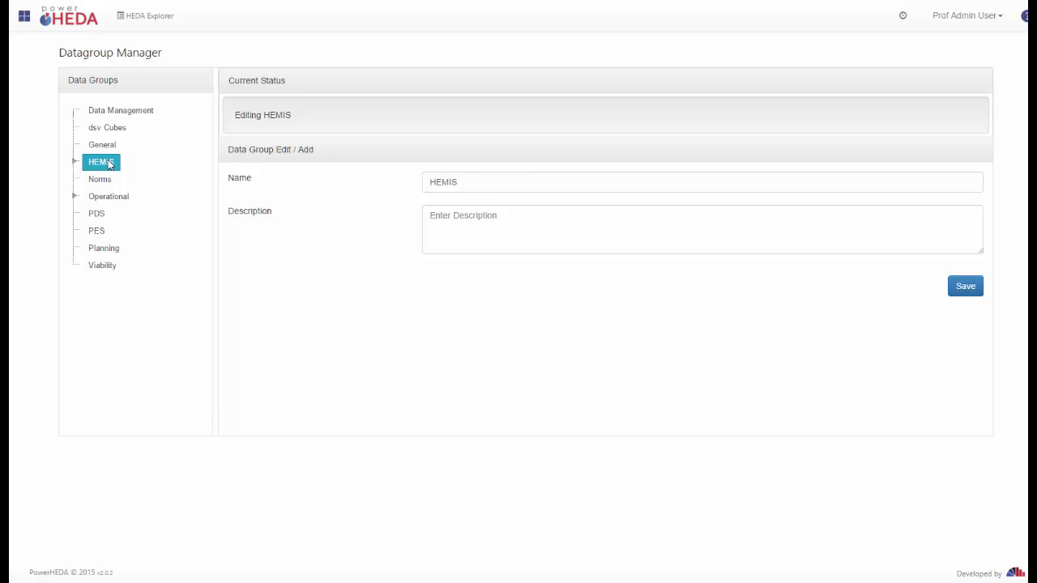
{"action": "left_click", "coordinate": [521, 224]}
{"action": "left_click", "coordinate": [73, 162]}
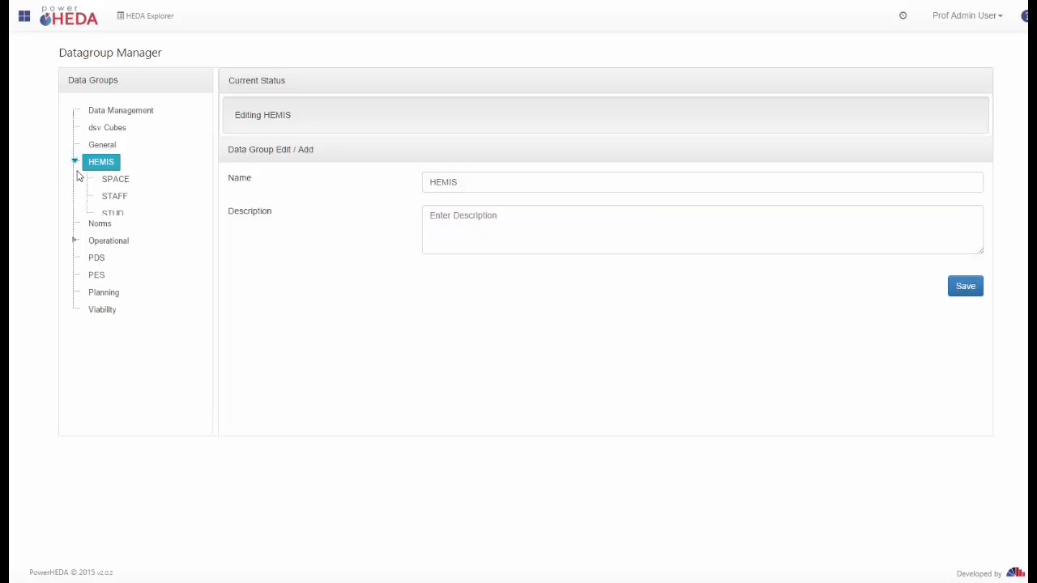
{"action": "left_click", "coordinate": [113, 180]}
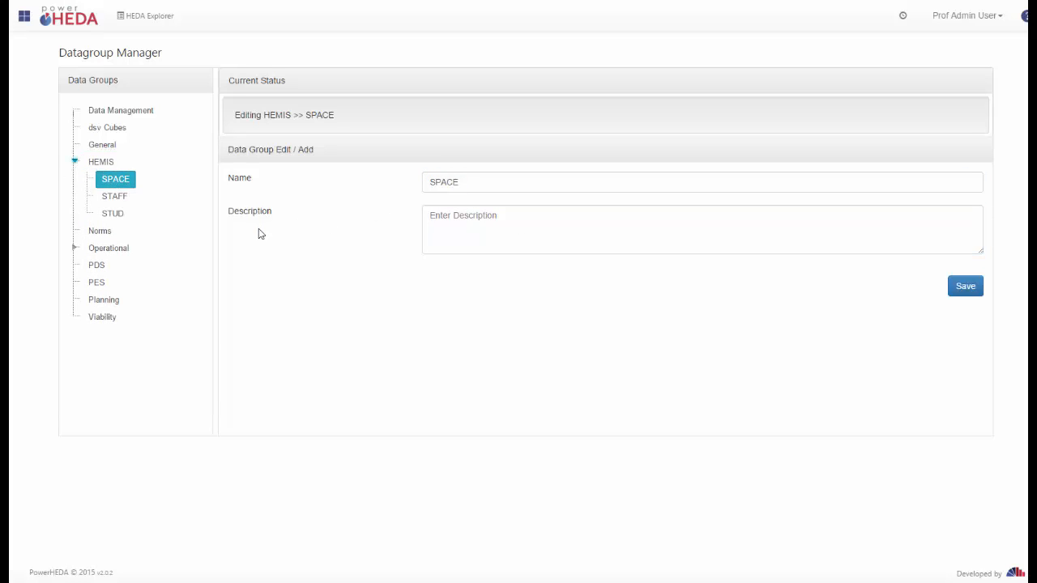
Step: Examine the sibling, child and delete options offered for data groups such as SPACE and dsv Cubes
{"action": "right_click", "coordinate": [120, 185]}
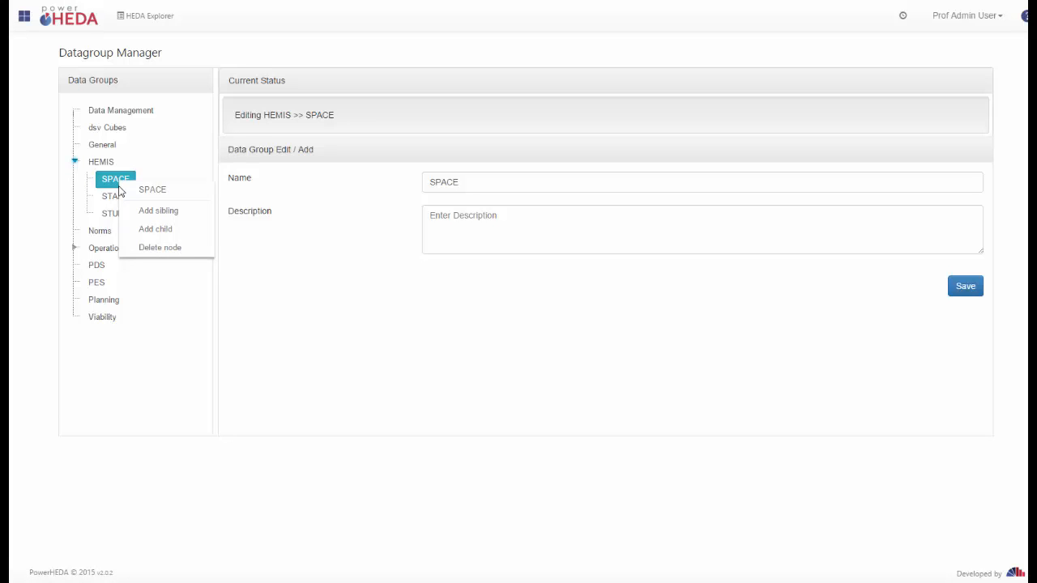
{"action": "right_click", "coordinate": [115, 131]}
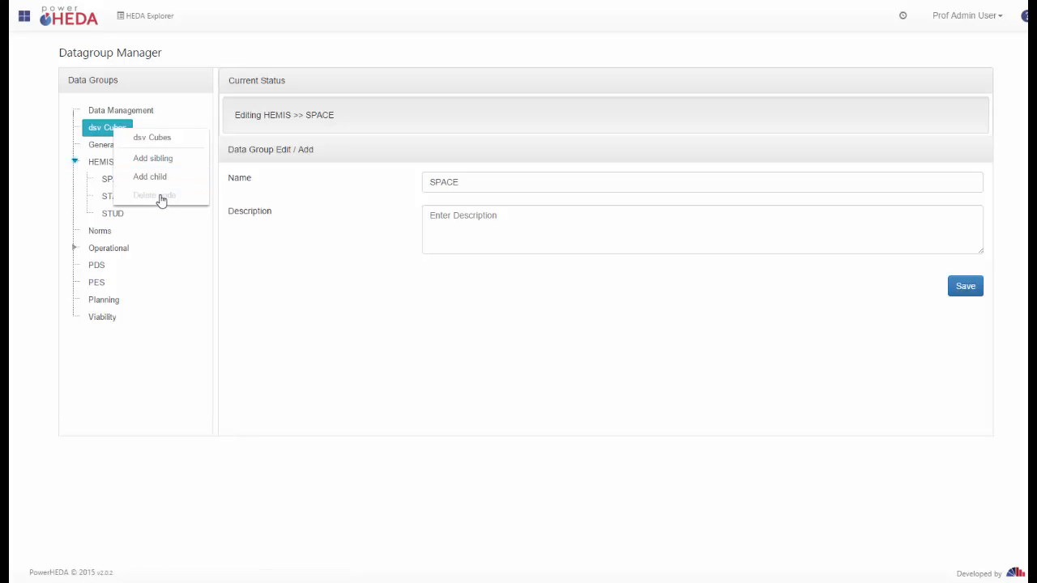
{"action": "right_click", "coordinate": [118, 222]}
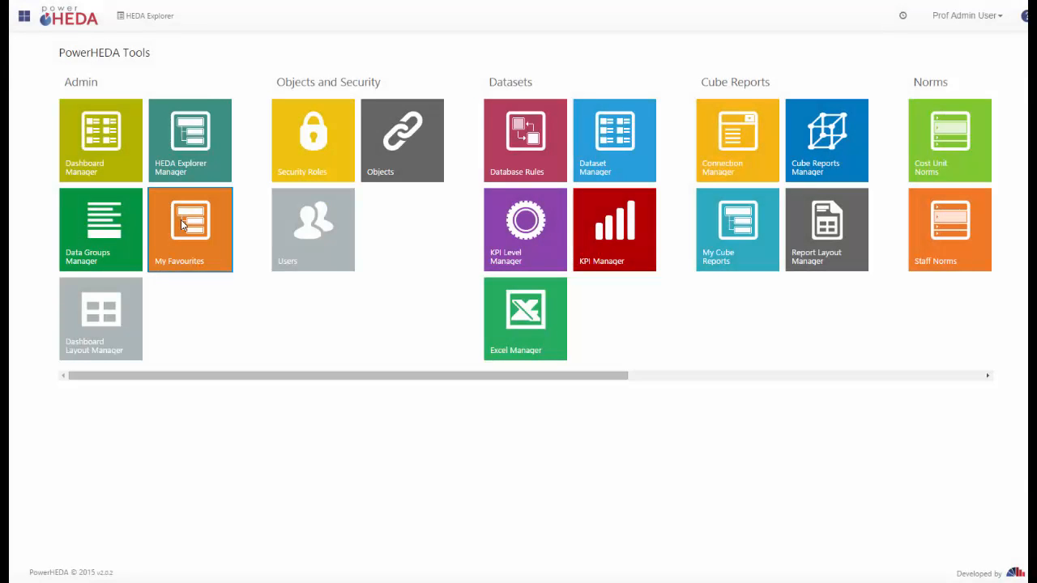
Step: Open My Favourites and add the Valpac Help hyperlink from the Support module of HEDA Explorer to the favourites
{"action": "left_click", "coordinate": [205, 248]}
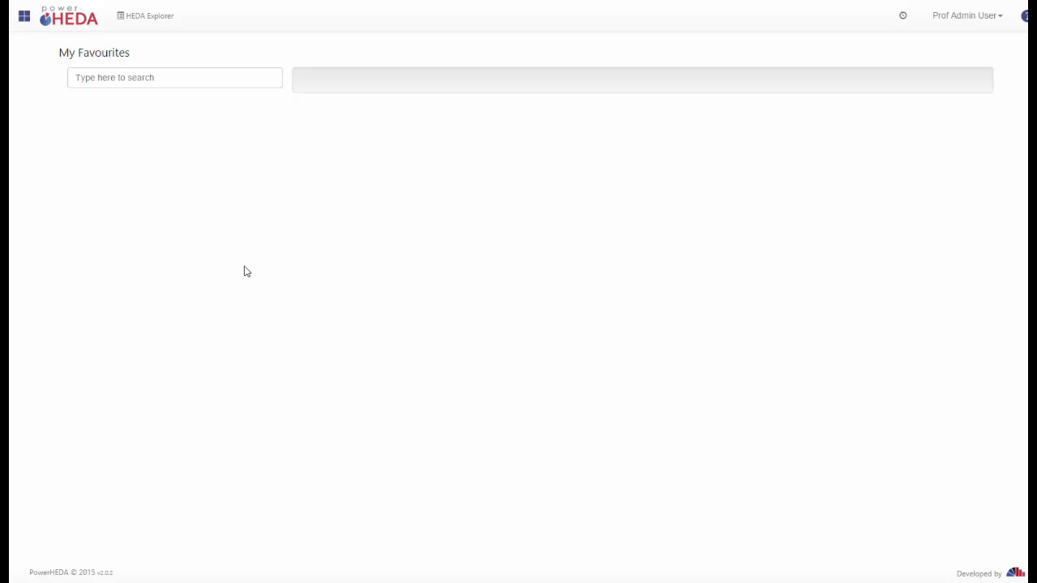
{"action": "left_click", "coordinate": [143, 18]}
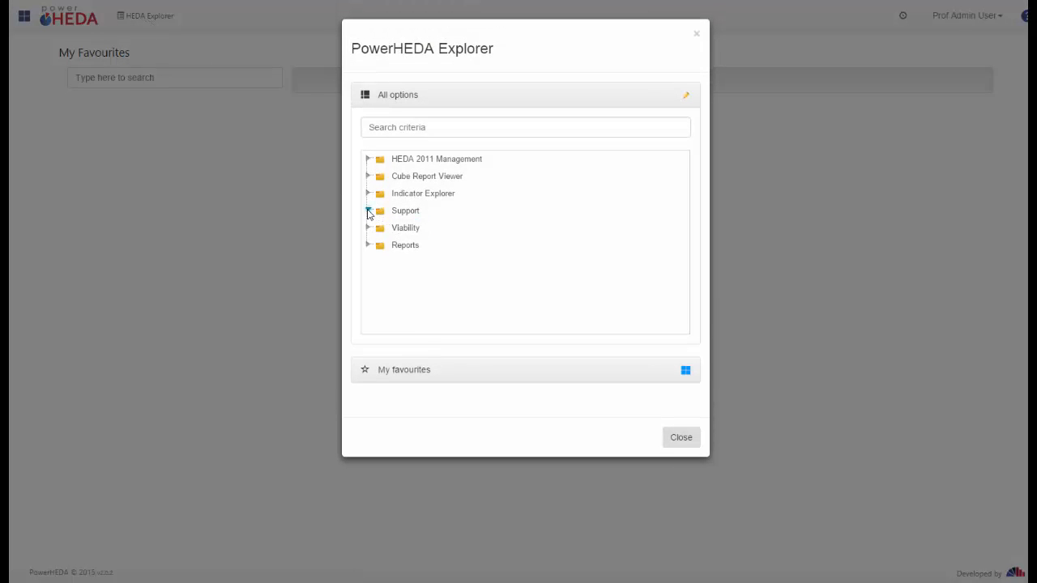
{"action": "left_click", "coordinate": [368, 212]}
{"action": "left_click", "coordinate": [381, 244]}
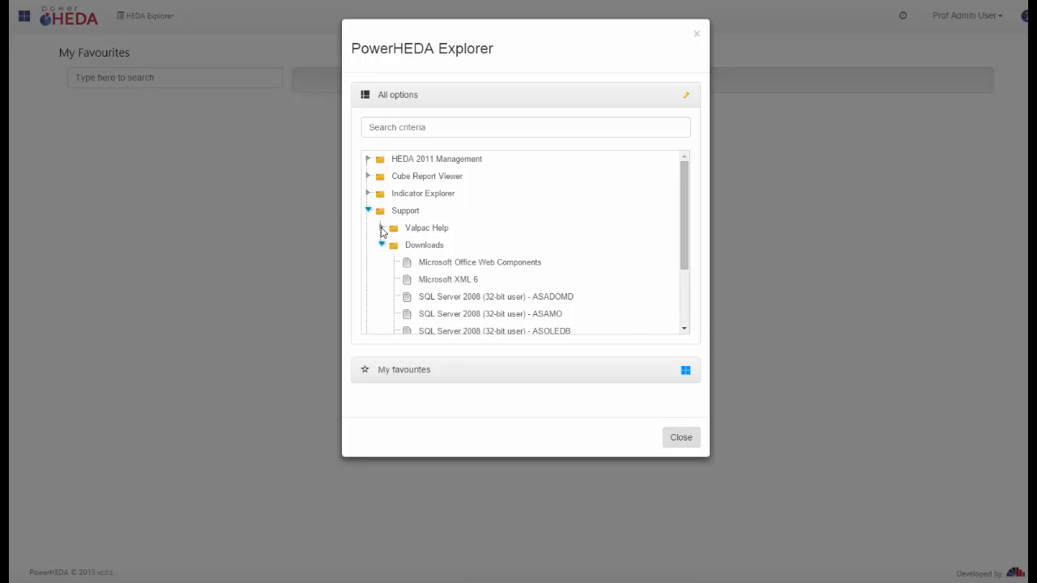
{"action": "left_click", "coordinate": [383, 229]}
{"action": "left_click_drag", "start_coordinate": [449, 245], "coordinate": [455, 250]}
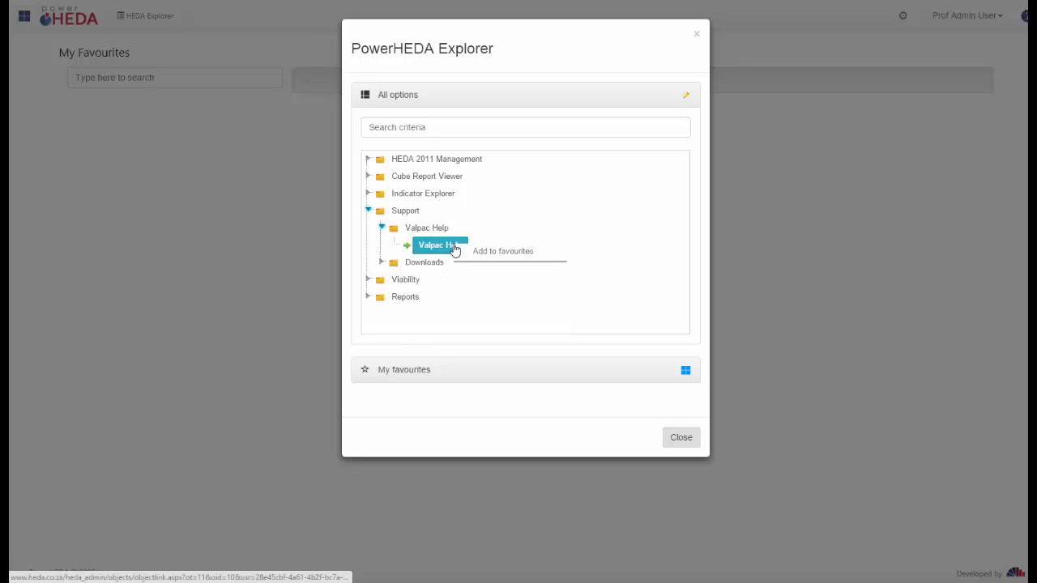
{"action": "left_click", "coordinate": [516, 258]}
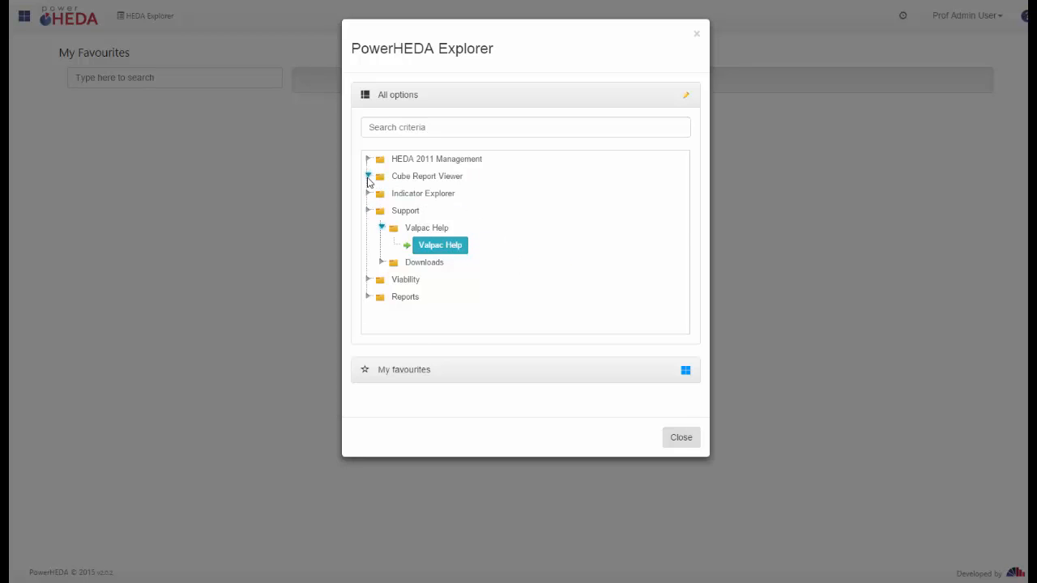
Step: Add Cube Report Admin from Cube Report Viewer and Queries from HEDA 2011 Management, both under Administration, to the favourites
{"action": "left_click", "coordinate": [368, 177]}
{"action": "left_click", "coordinate": [382, 193]}
{"action": "left_click_drag", "start_coordinate": [425, 213], "coordinate": [435, 162]}
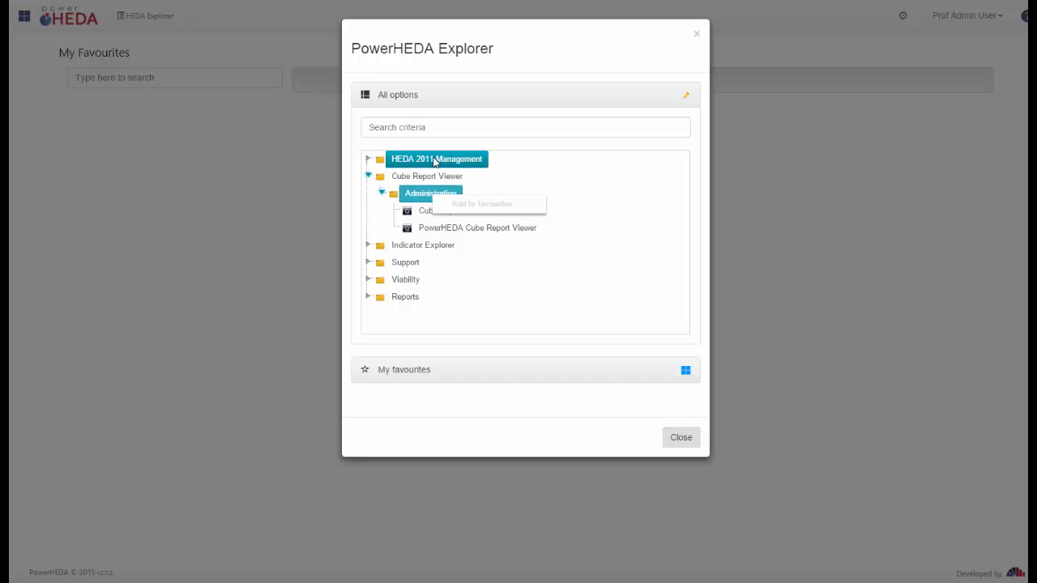
{"action": "right_click", "coordinate": [434, 160]}
{"action": "left_click", "coordinate": [367, 160]}
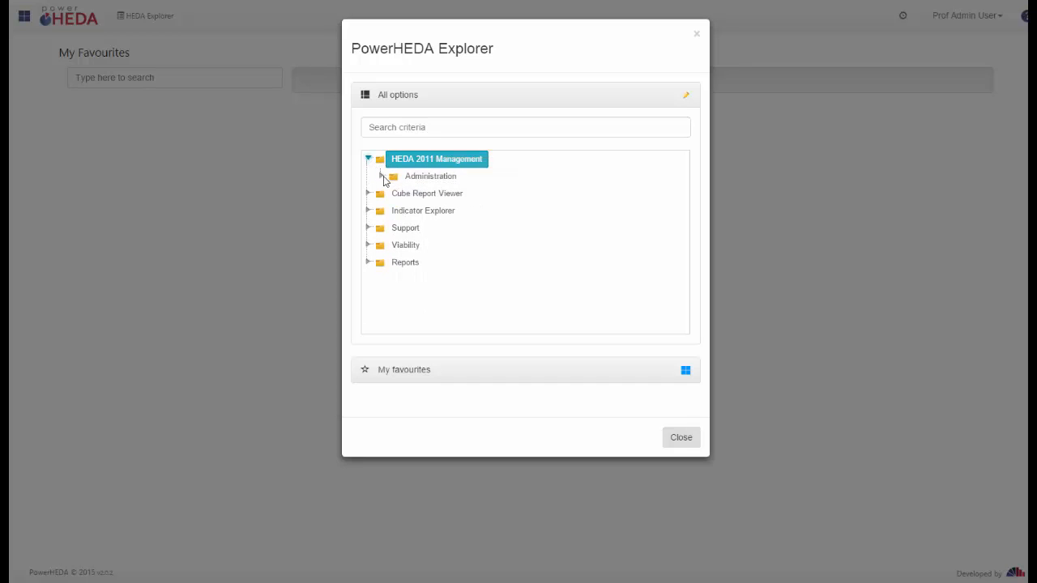
{"action": "left_click", "coordinate": [382, 175]}
{"action": "left_click_drag", "start_coordinate": [432, 213], "coordinate": [477, 225]}
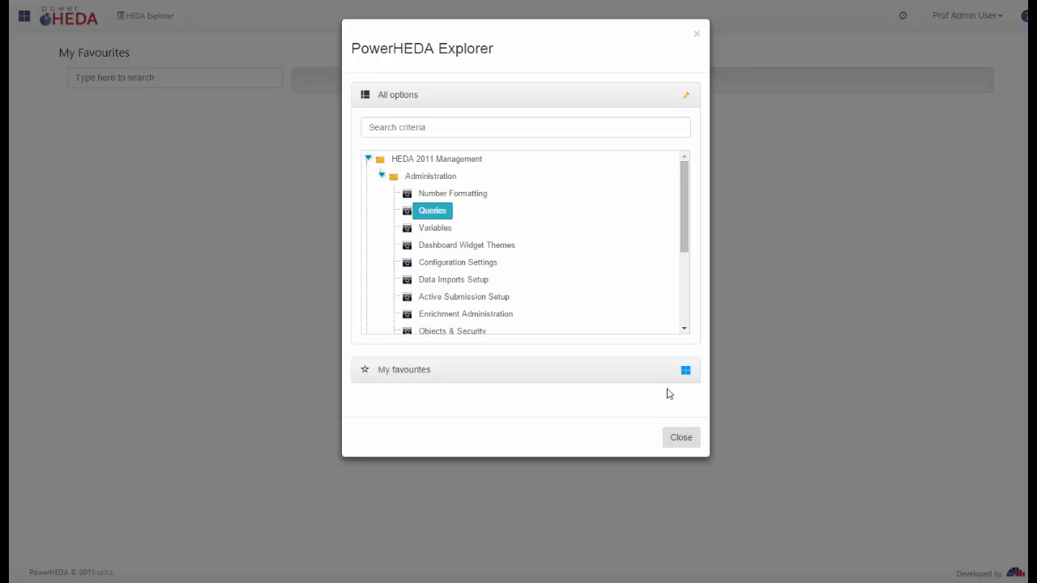
Step: Check the items saved under Hyperlinks in the explorer's favourites and close the explorer
{"action": "left_click", "coordinate": [614, 380]}
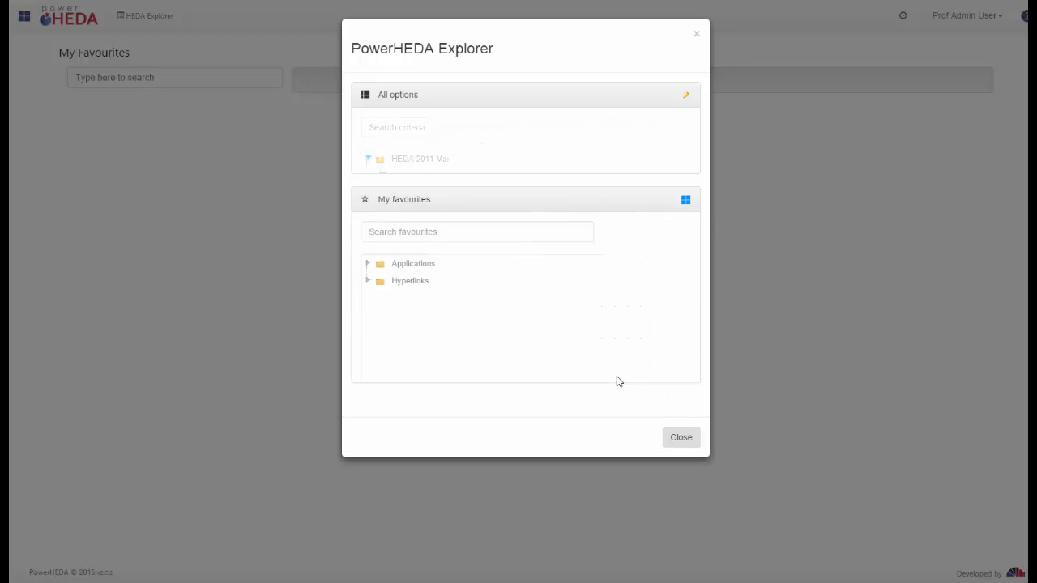
{"action": "left_click", "coordinate": [369, 215]}
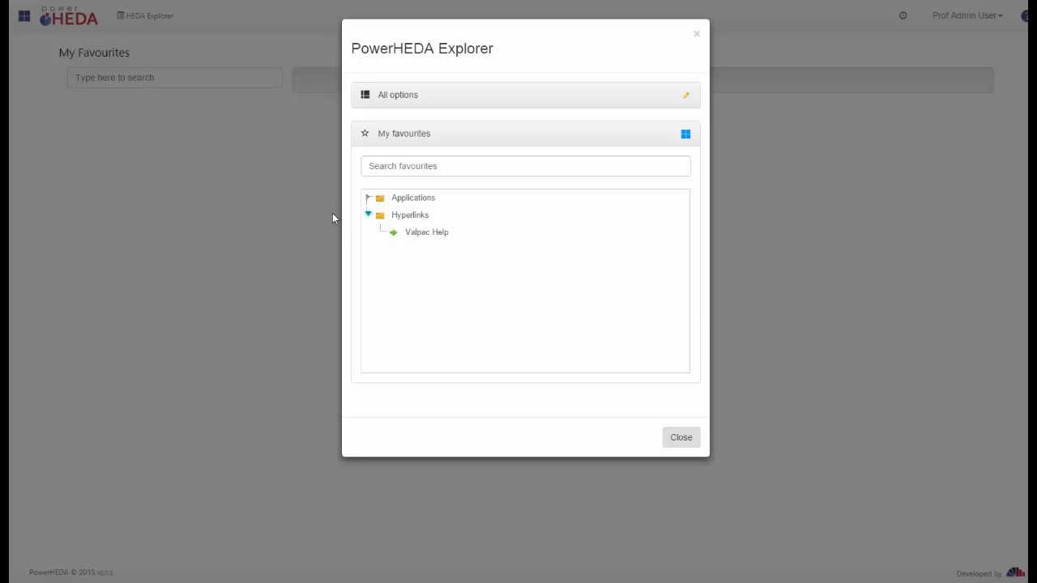
{"action": "left_click", "coordinate": [682, 440]}
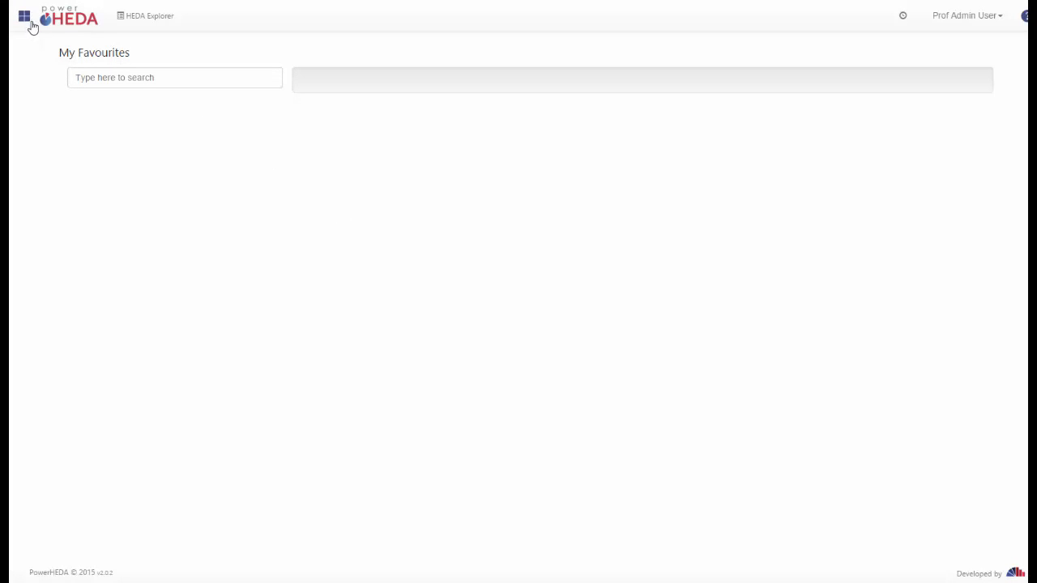
Step: Reopen My Favourites from the tools page and show the favourite items in the Applications group
{"action": "left_click", "coordinate": [31, 24]}
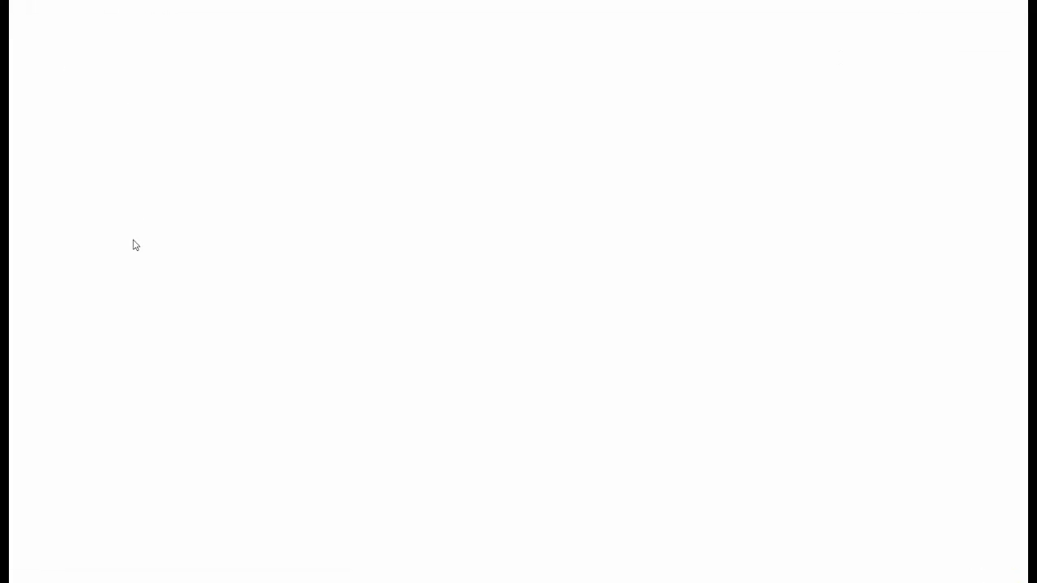
{"action": "left_click", "coordinate": [192, 235]}
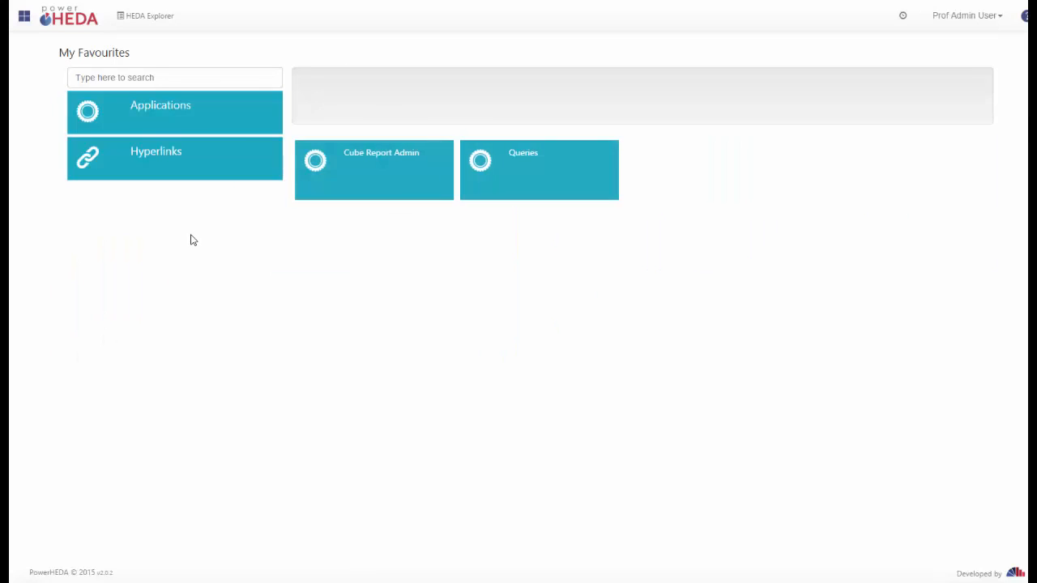
{"action": "left_click", "coordinate": [146, 110]}
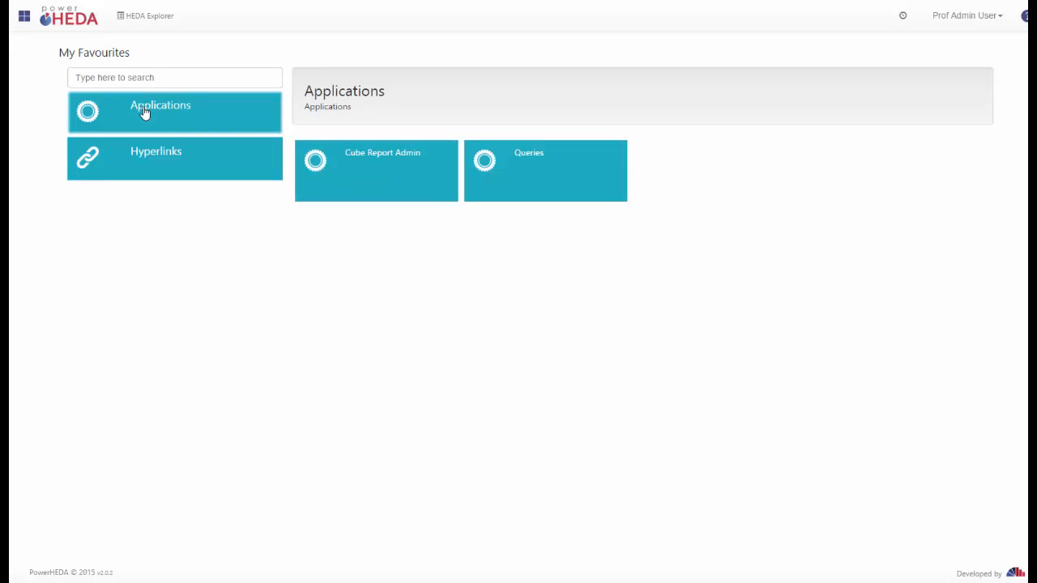
Step: View the Dashboard Layout Manager's layouts and the additional layouts offered in the Course Enrolments dashboard's properties, leaving the dashboard unchanged
{"action": "left_click", "coordinate": [23, 17]}
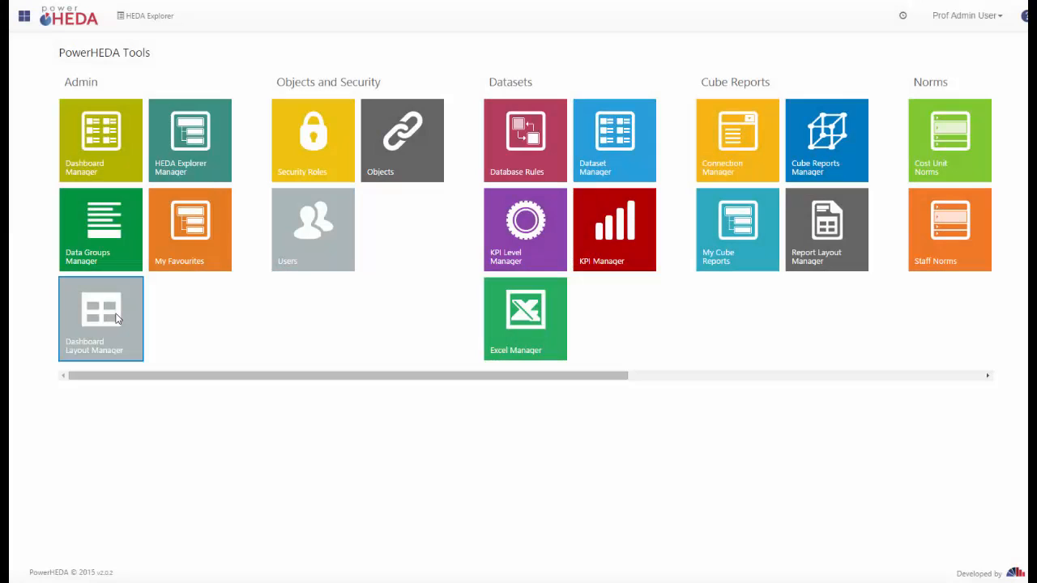
{"action": "left_click", "coordinate": [117, 321]}
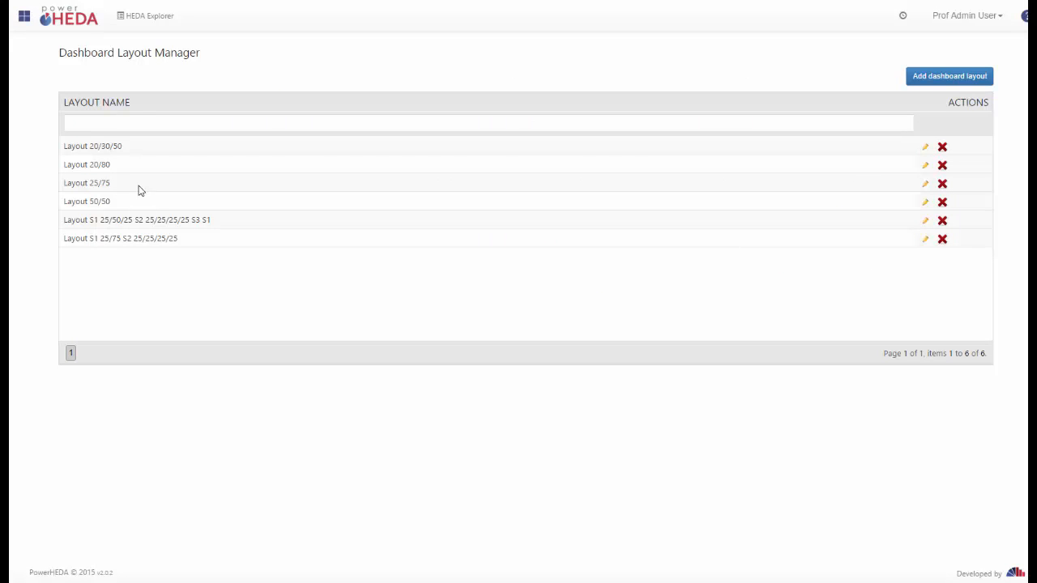
{"action": "left_click", "coordinate": [73, 26]}
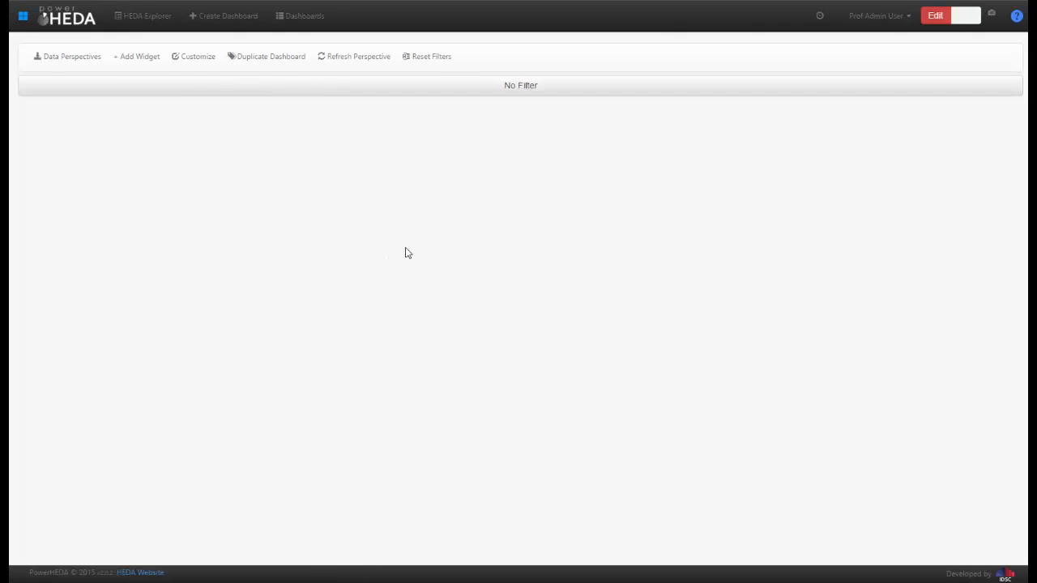
{"action": "left_click", "coordinate": [172, 63]}
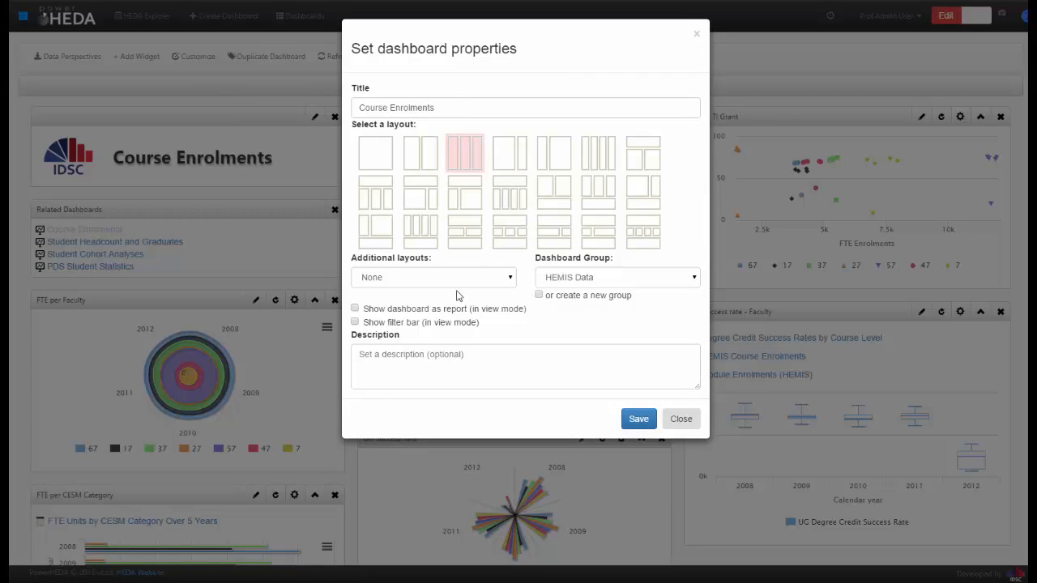
{"action": "left_click", "coordinate": [508, 276]}
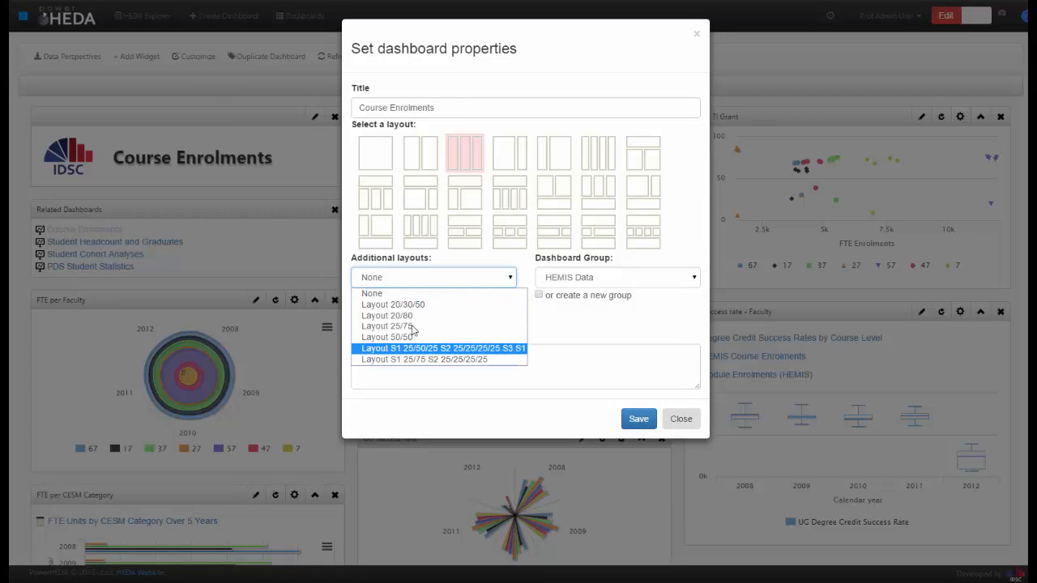
{"action": "left_click", "coordinate": [685, 422]}
{"action": "left_click", "coordinate": [682, 419]}
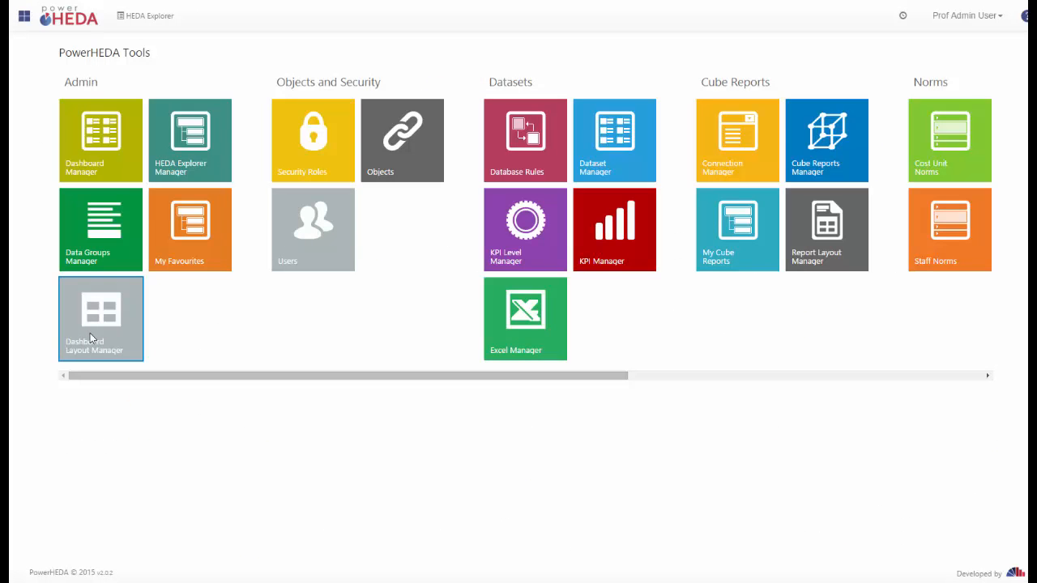
Step: Reopen the Dashboard Layout Manager and examine the sections, columns and width ratio of Layout 20/30/50, closing it without changes
{"action": "left_click", "coordinate": [90, 334]}
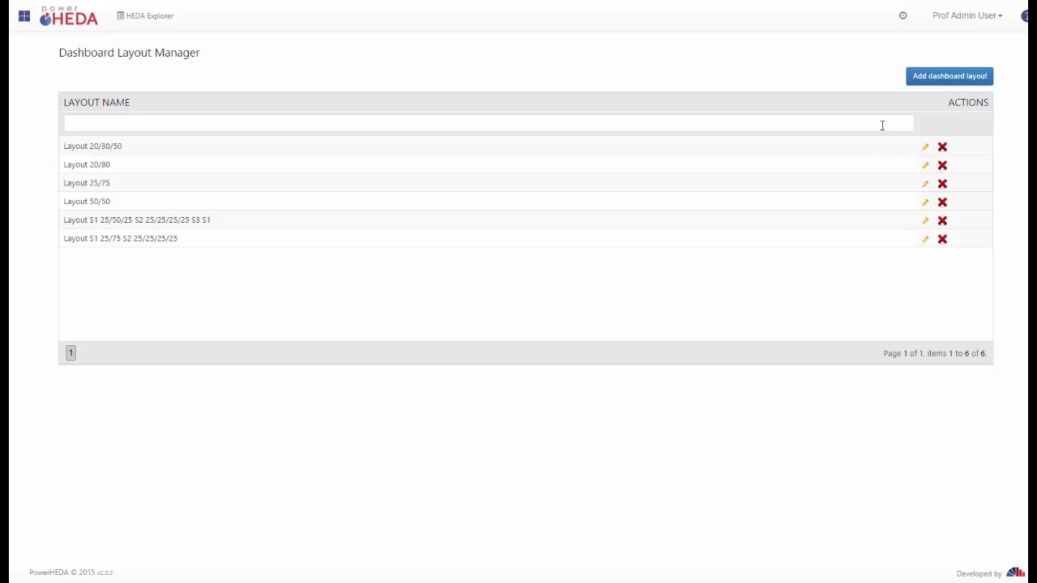
{"action": "left_click", "coordinate": [922, 151]}
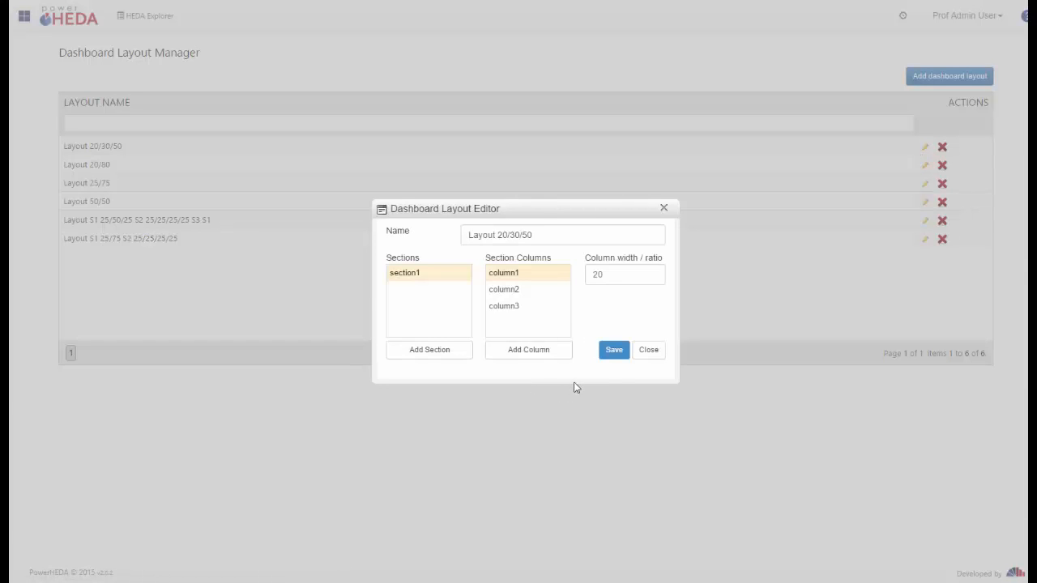
{"action": "left_click", "coordinate": [649, 351]}
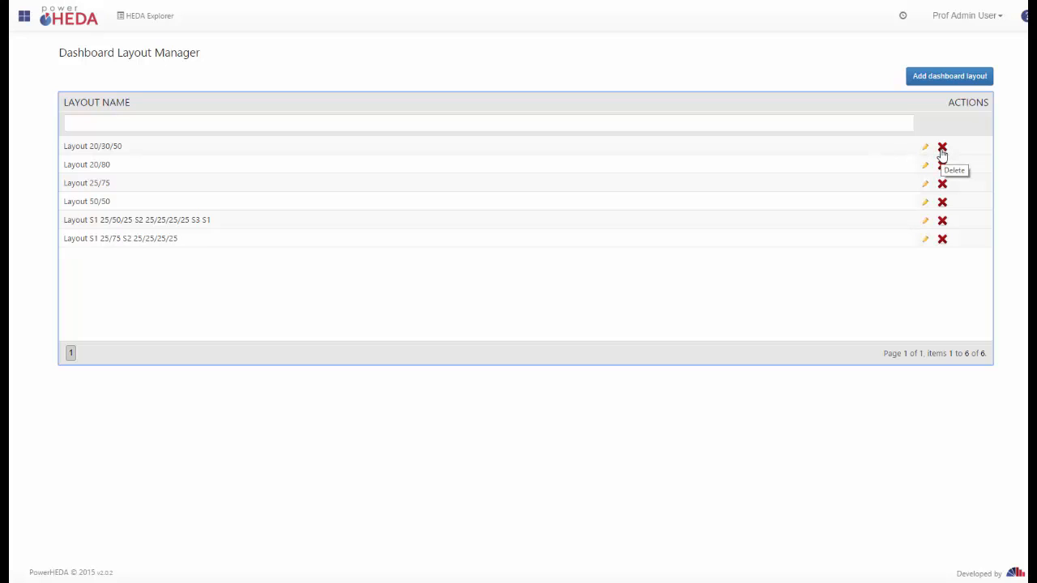
Step: Start a new dashboard layout and name it test
{"action": "left_click", "coordinate": [932, 77]}
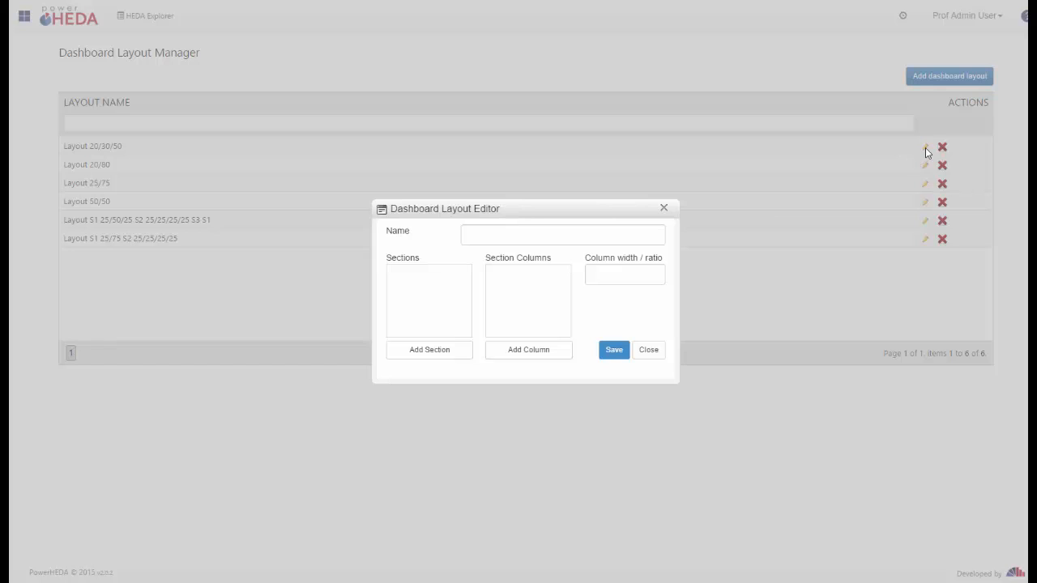
{"action": "left_click", "coordinate": [545, 237]}
{"action": "type", "text": "tes"}
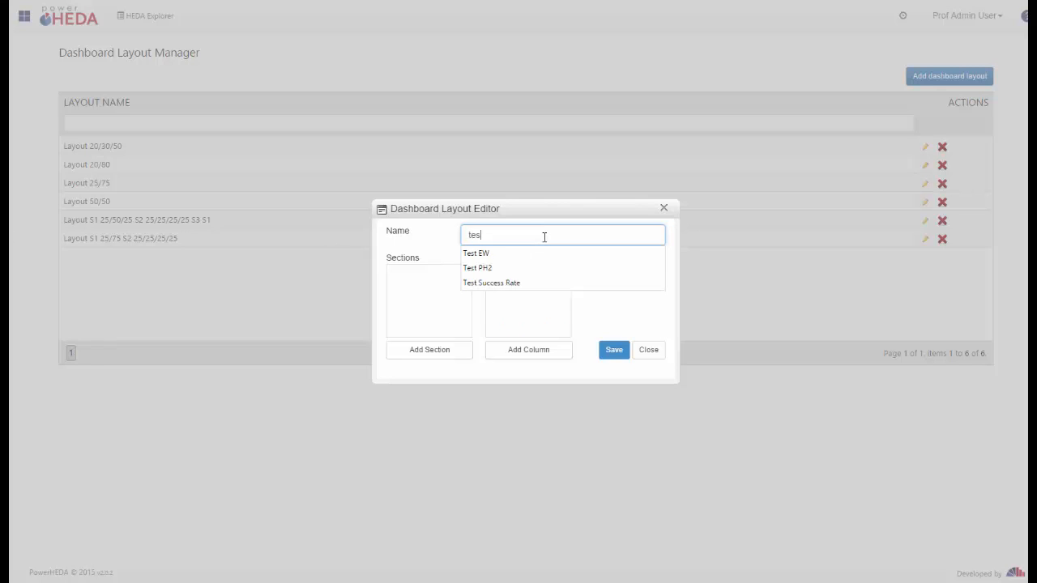
{"action": "type", "text": "t"}
{"action": "left_click", "coordinate": [447, 264]}
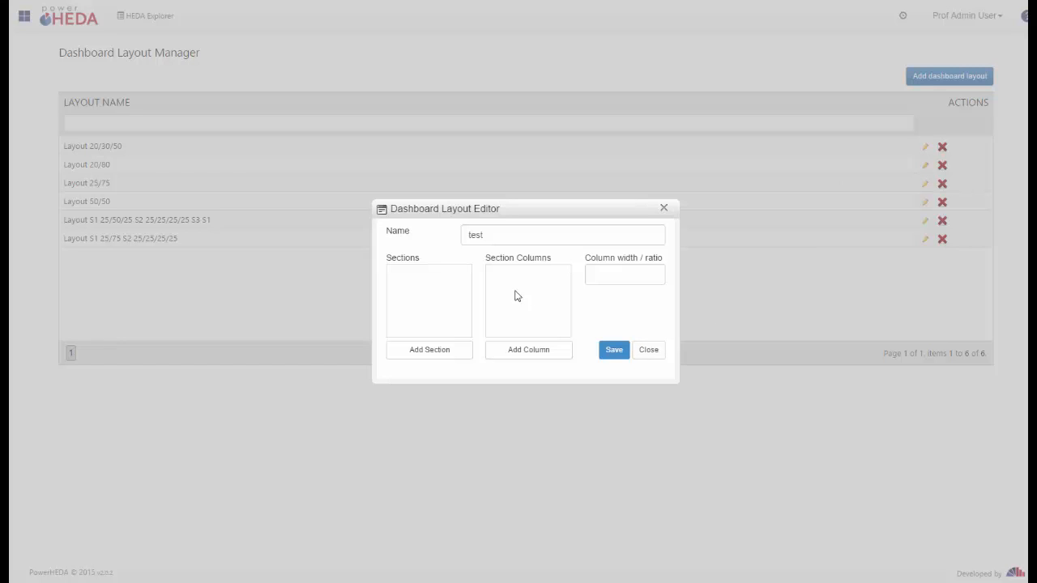
Step: Add a first section with two columns and a second section with one column to the test layout
{"action": "left_click", "coordinate": [452, 356]}
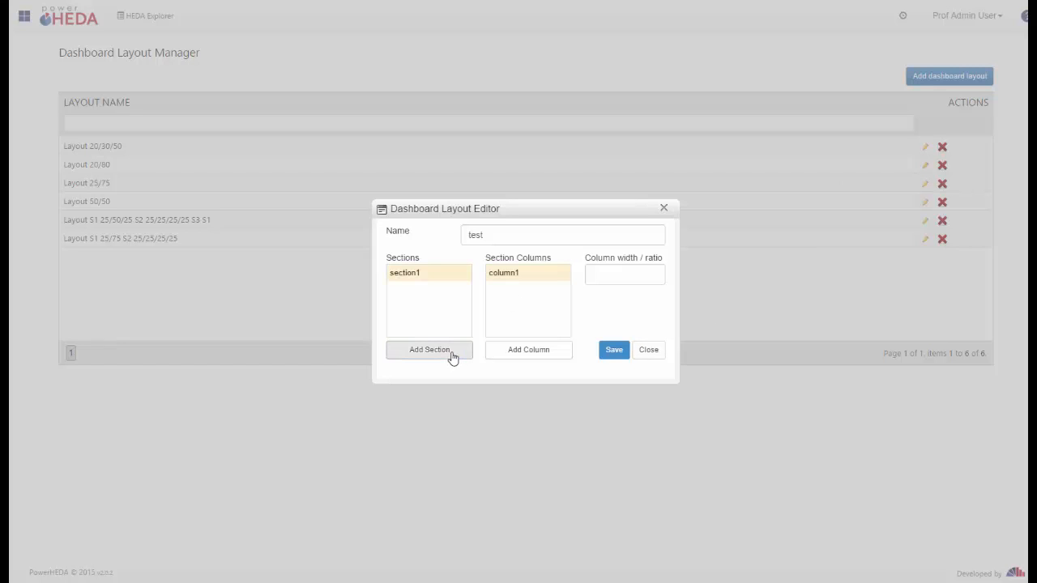
{"action": "left_click", "coordinate": [535, 354]}
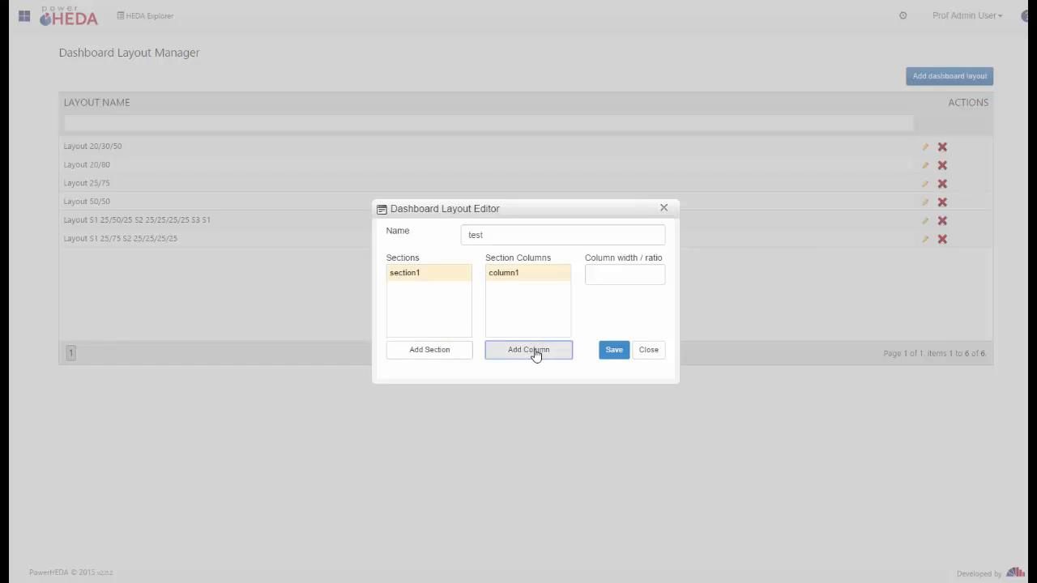
{"action": "left_click", "coordinate": [443, 356]}
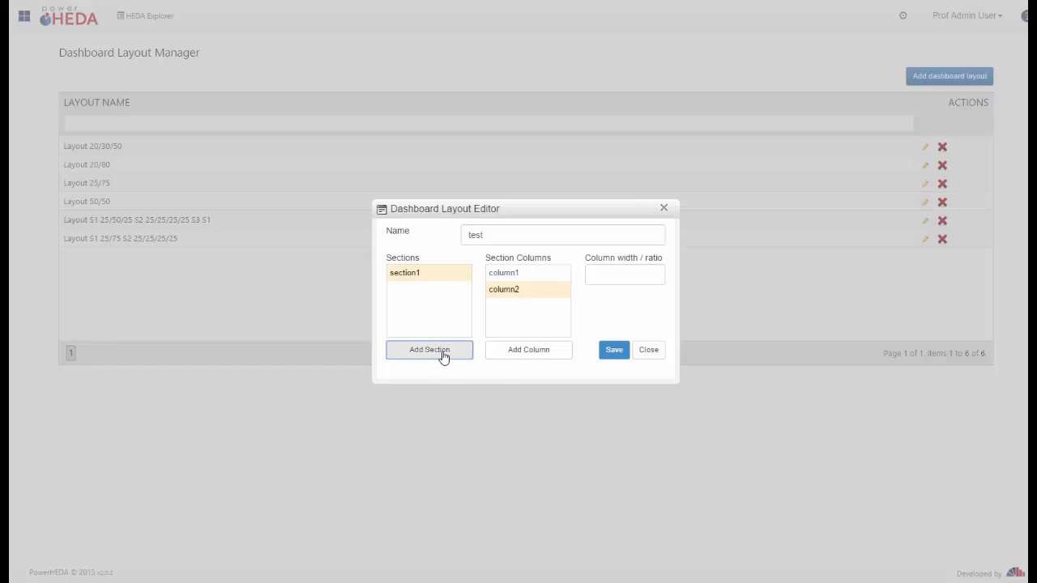
{"action": "left_click", "coordinate": [410, 273]}
{"action": "left_click", "coordinate": [412, 292]}
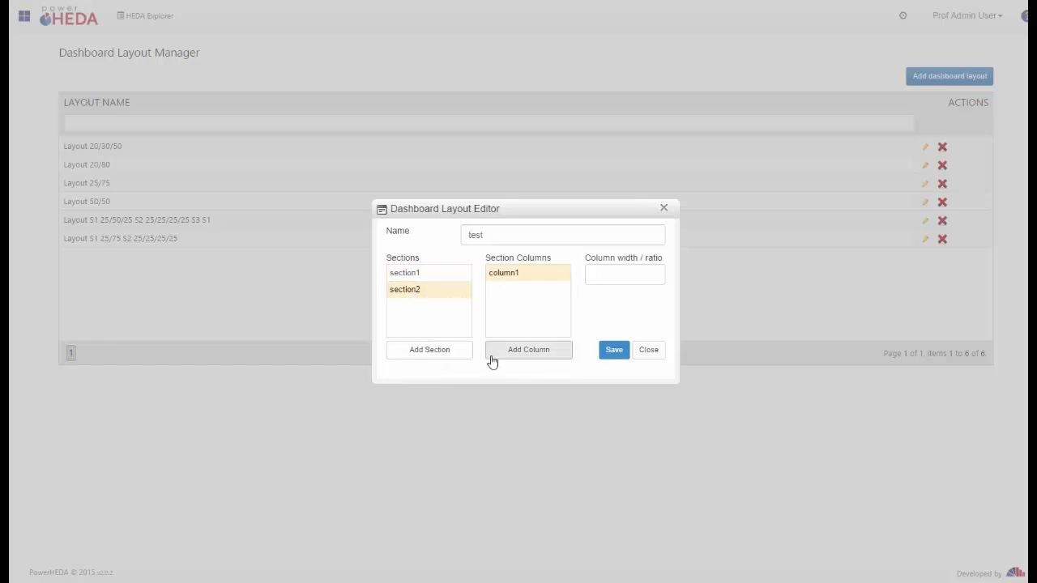
Step: Examine the columns, column width setting and delete options for the test layout's sections, and close the editor without saving
{"action": "left_click", "coordinate": [416, 275]}
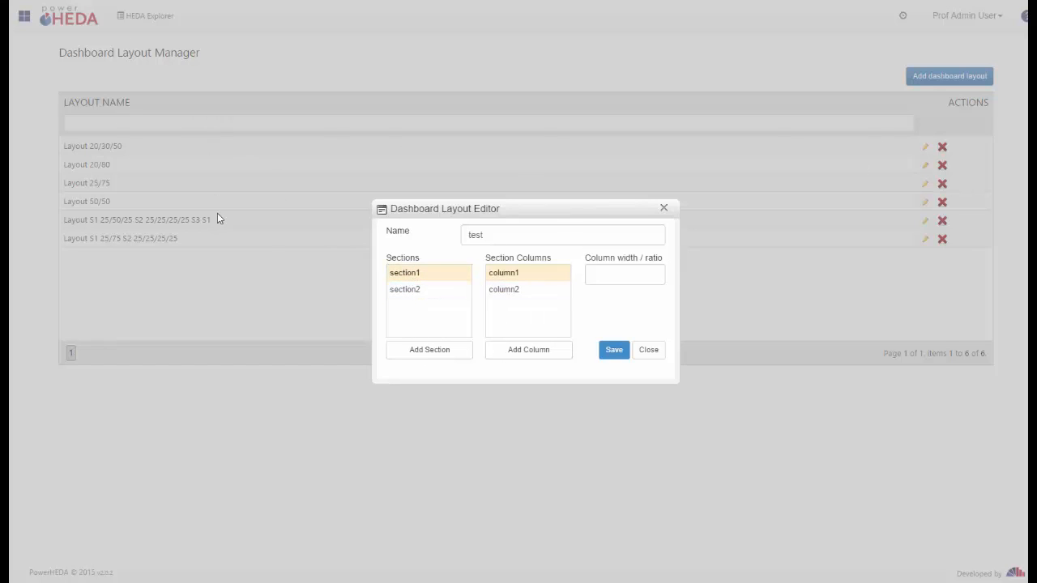
{"action": "left_click", "coordinate": [420, 288]}
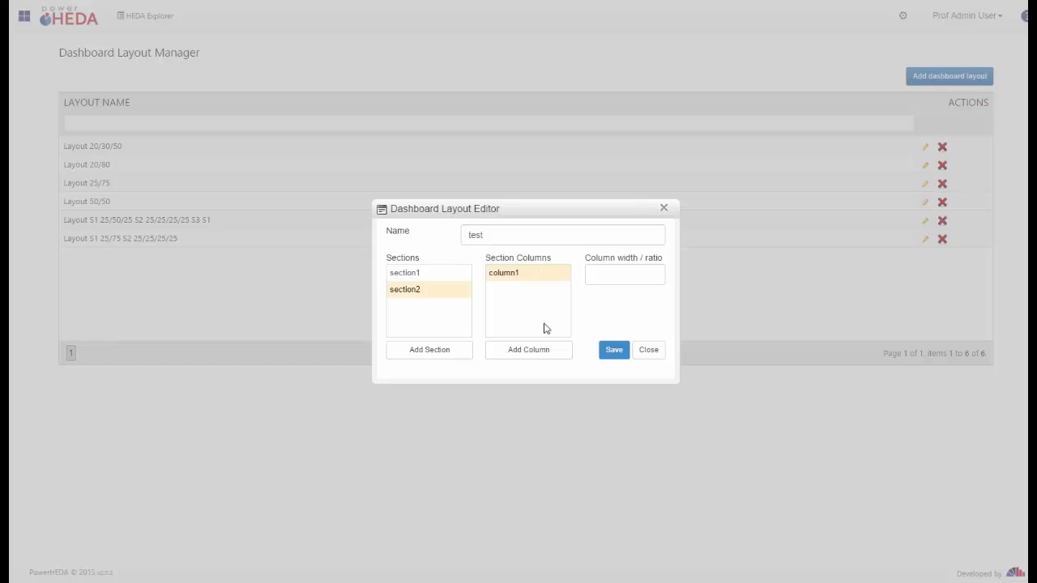
{"action": "right_click", "coordinate": [523, 277]}
{"action": "left_click", "coordinate": [508, 277]}
{"action": "left_click", "coordinate": [637, 276]}
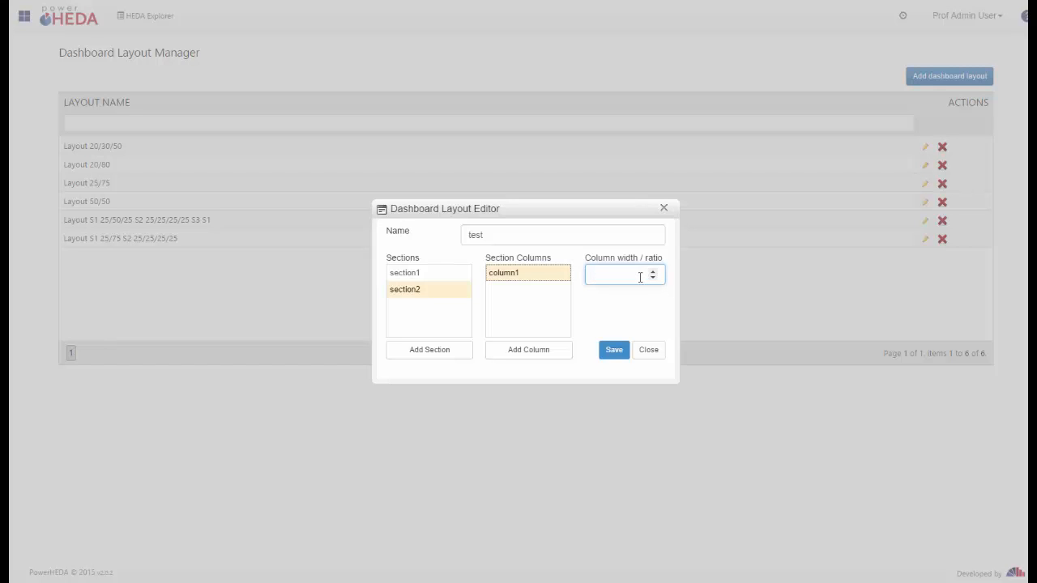
{"action": "right_click", "coordinate": [500, 275]}
{"action": "right_click", "coordinate": [398, 291]}
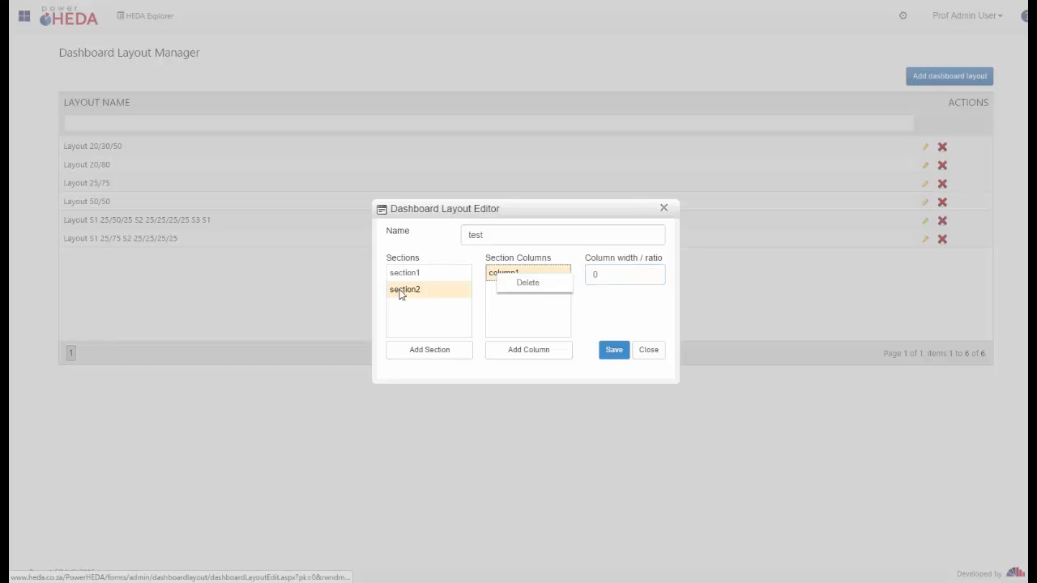
{"action": "left_click", "coordinate": [654, 355]}
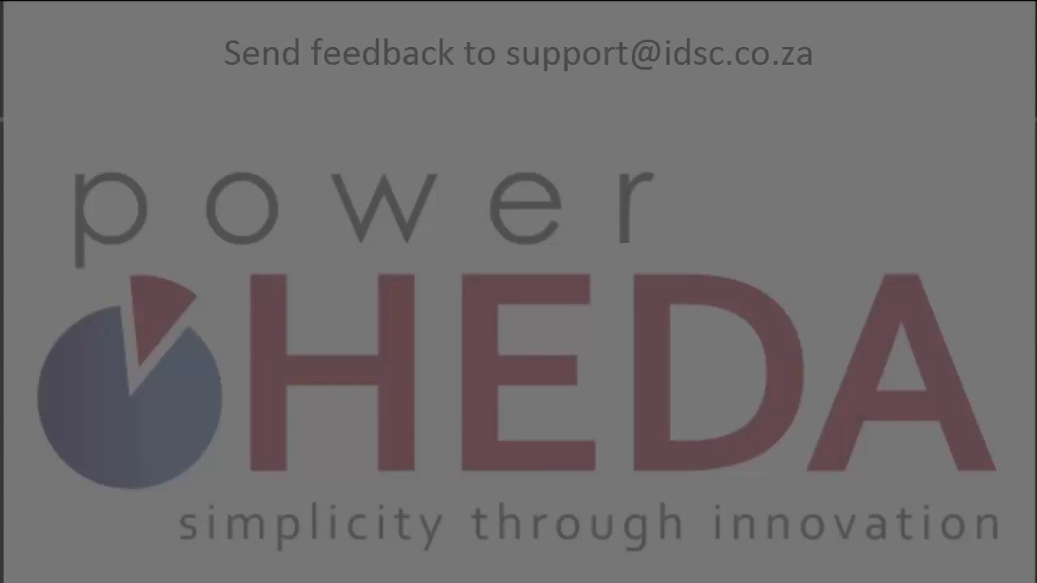